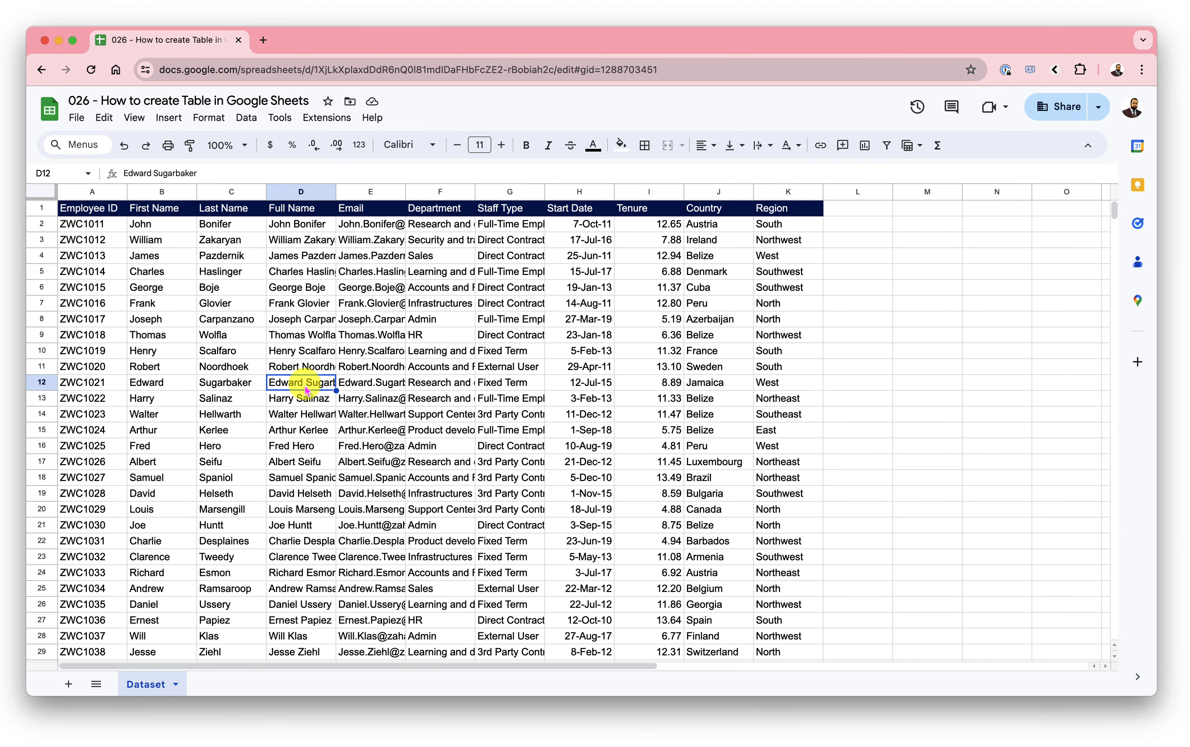
Convert the employee dataset on the Dataset sheet to a table.
{"action": "left_click", "coordinate": [236, 321]}
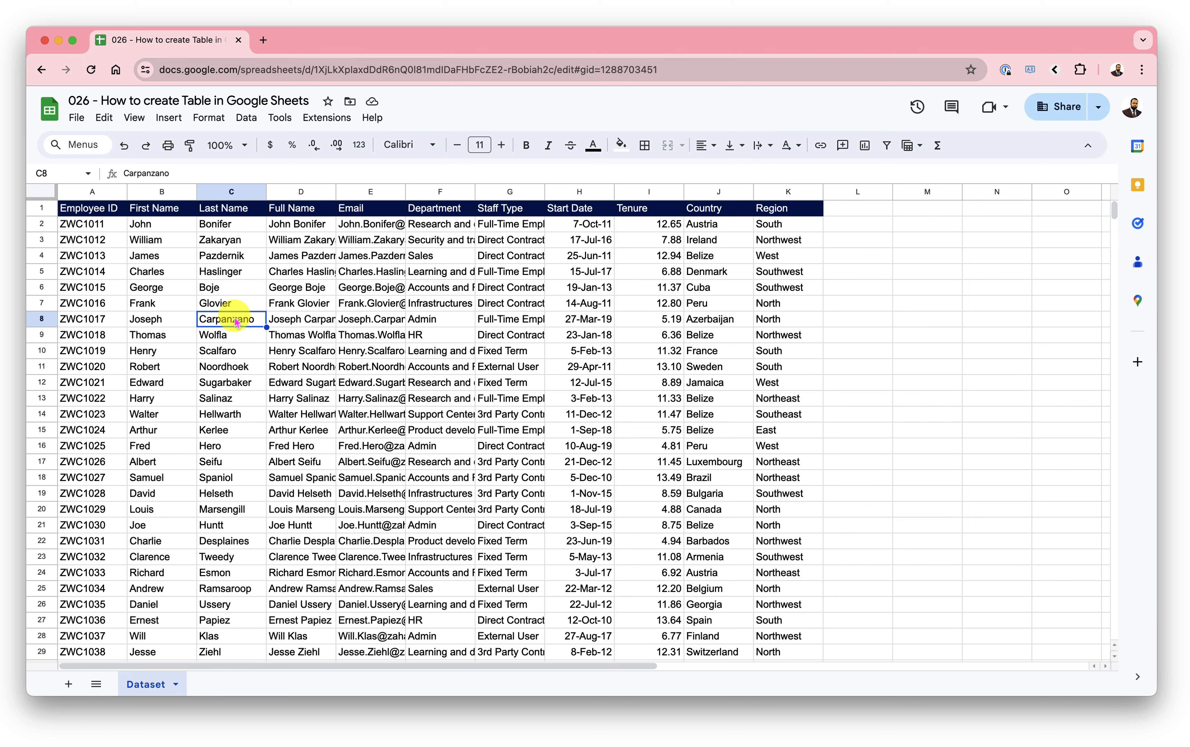
{"action": "left_click", "coordinate": [209, 118]}
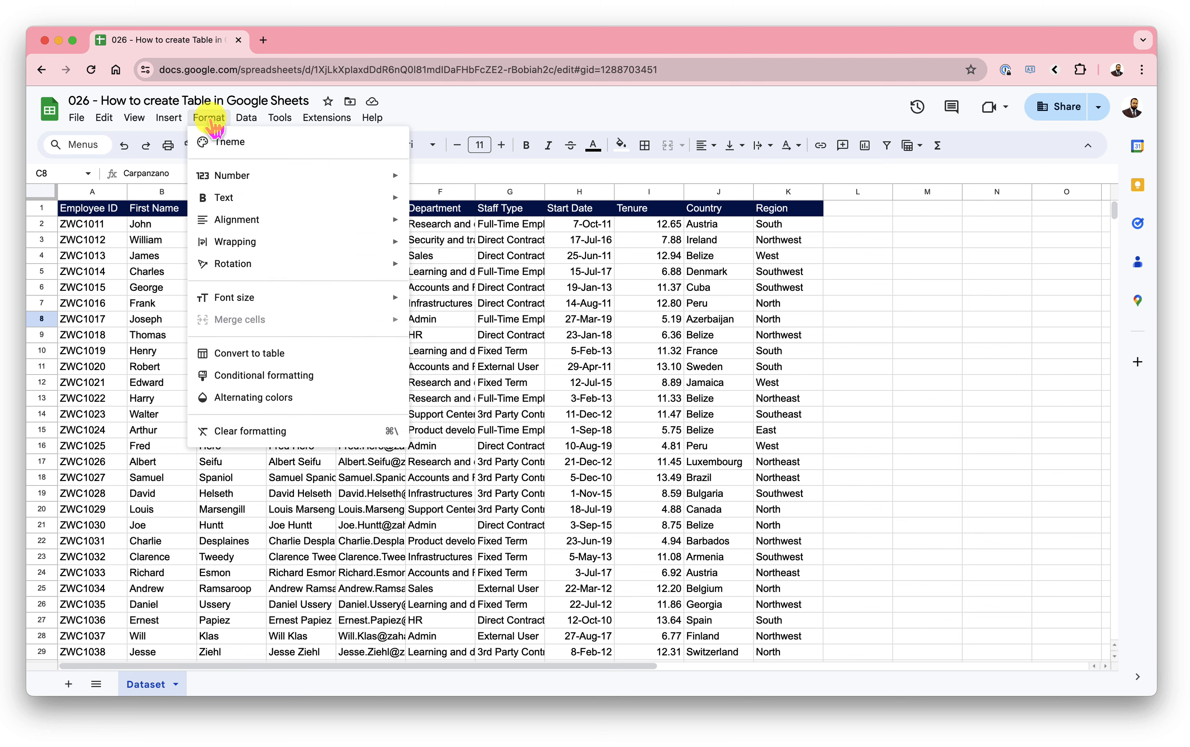
{"action": "left_click", "coordinate": [365, 361]}
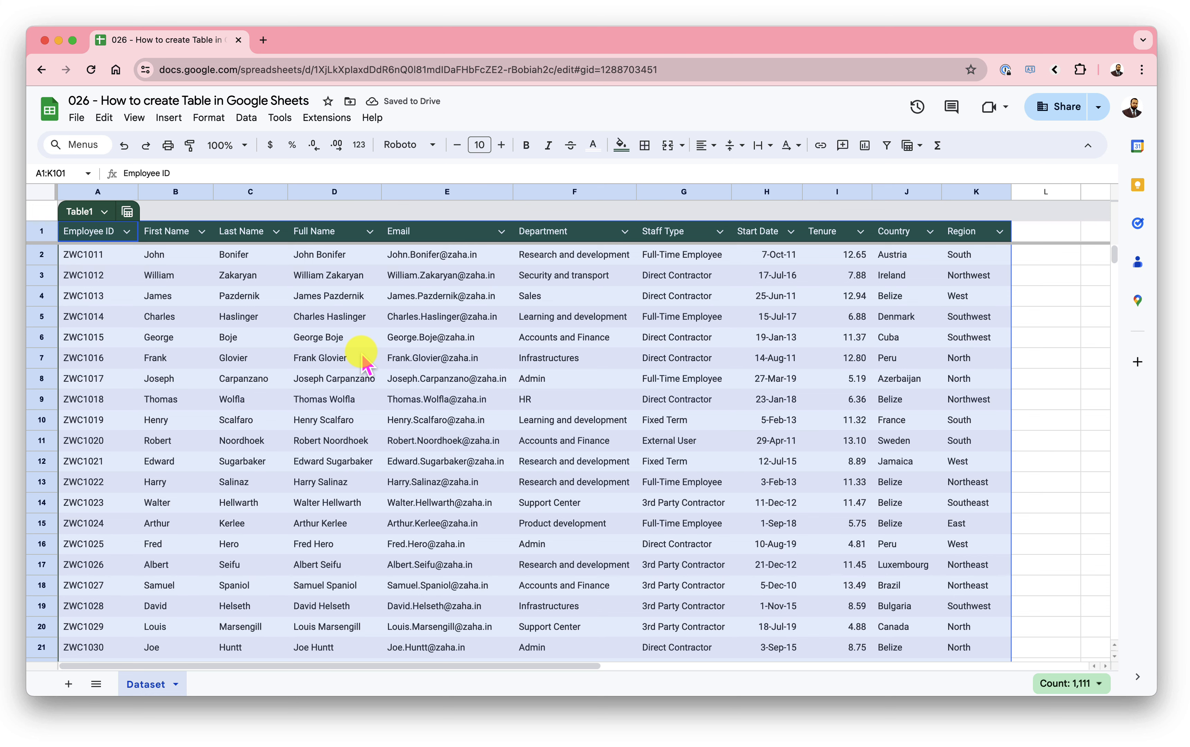
{"action": "left_click", "coordinate": [250, 358]}
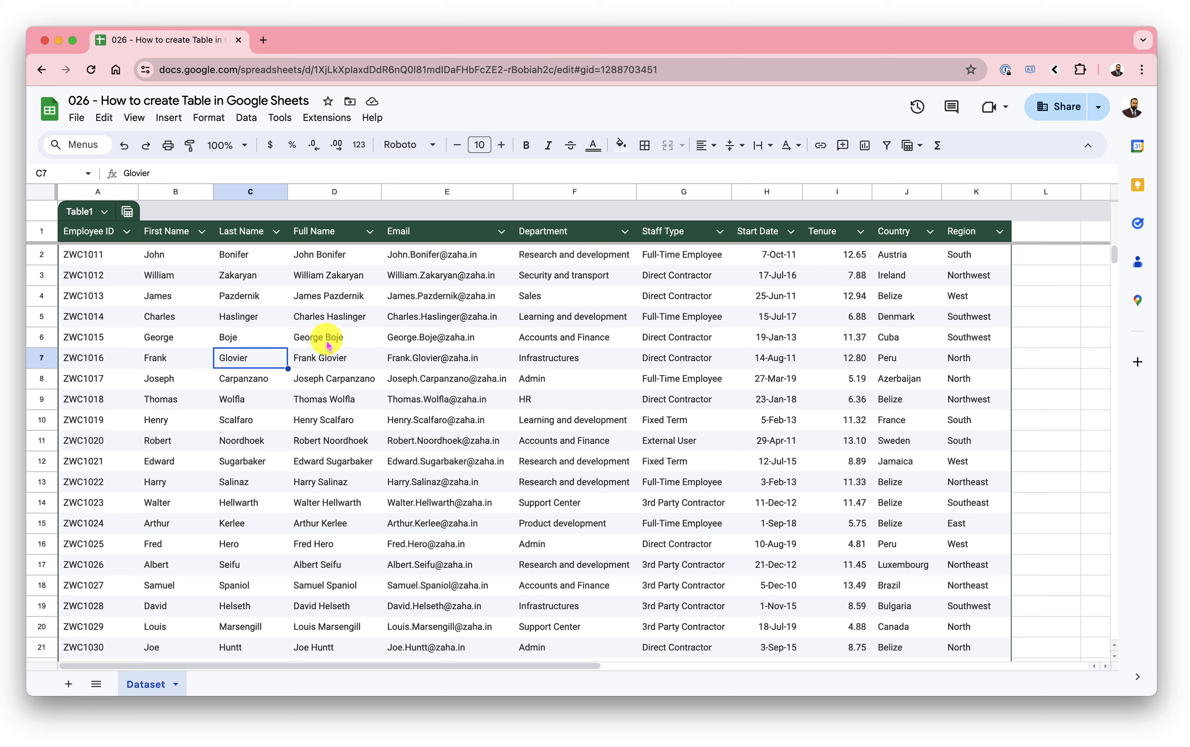
{"action": "left_click", "coordinate": [253, 318]}
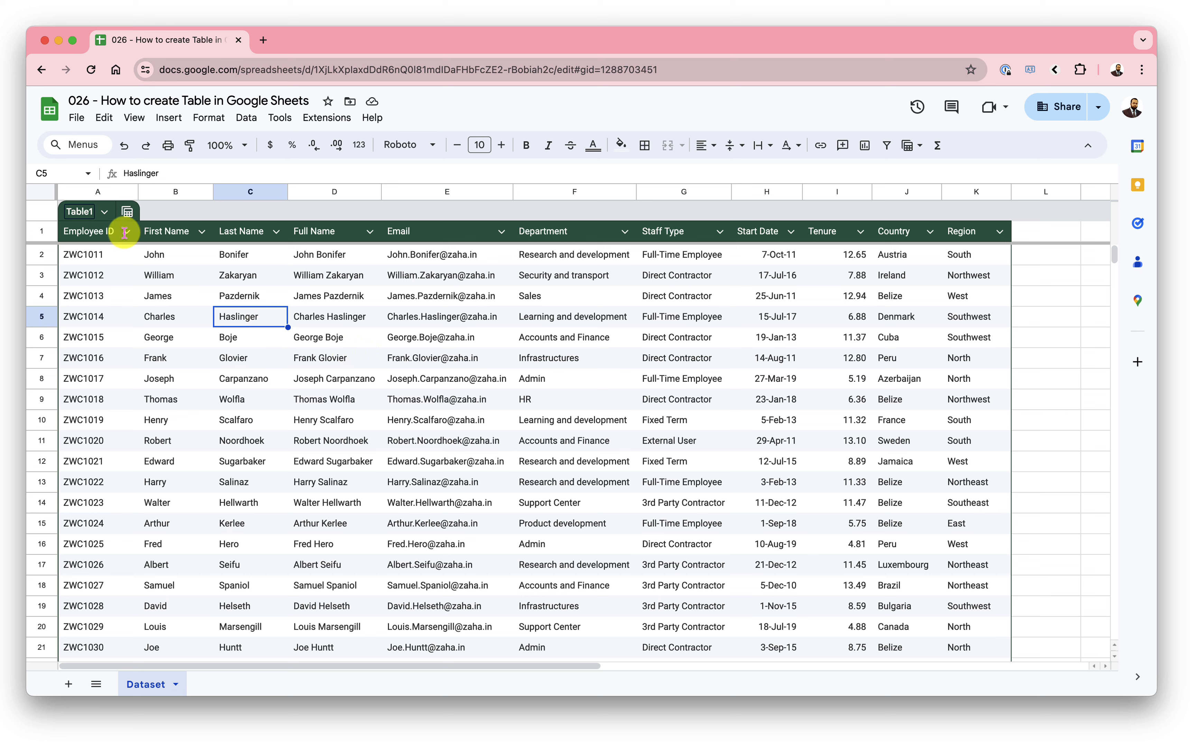
Rename the new table to "Employees".
{"action": "left_click", "coordinate": [79, 211]}
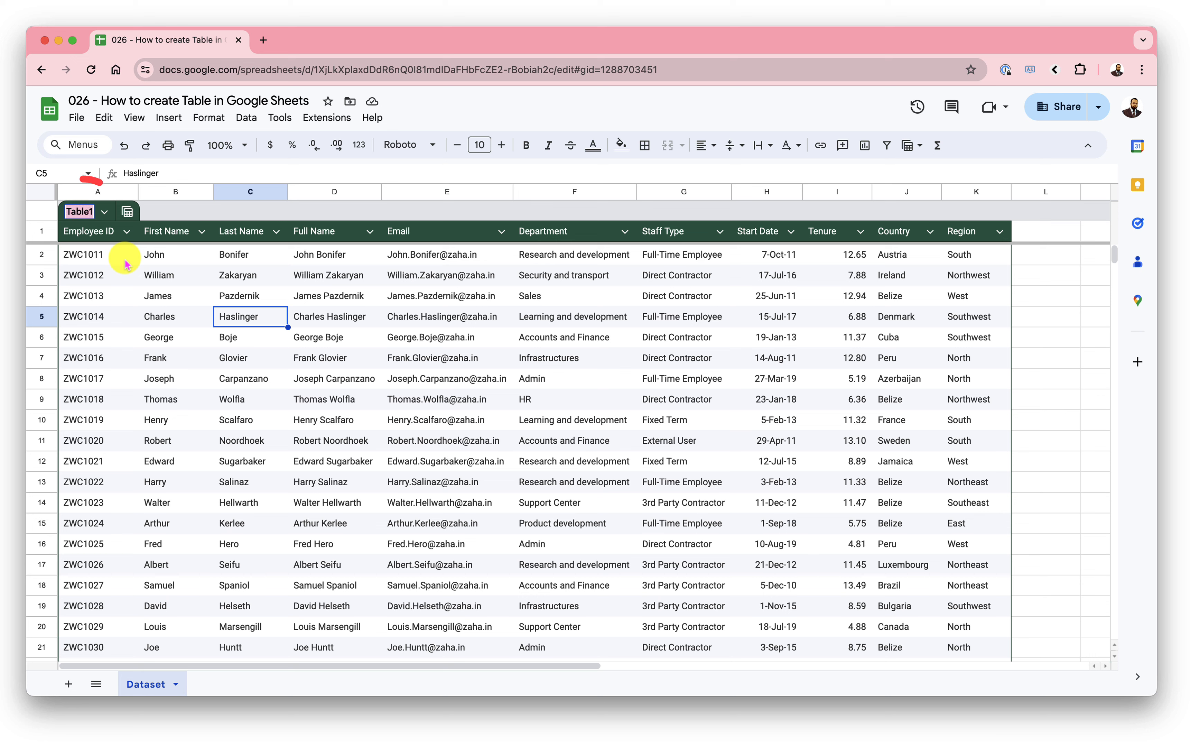
{"action": "type", "text": "Employees"}
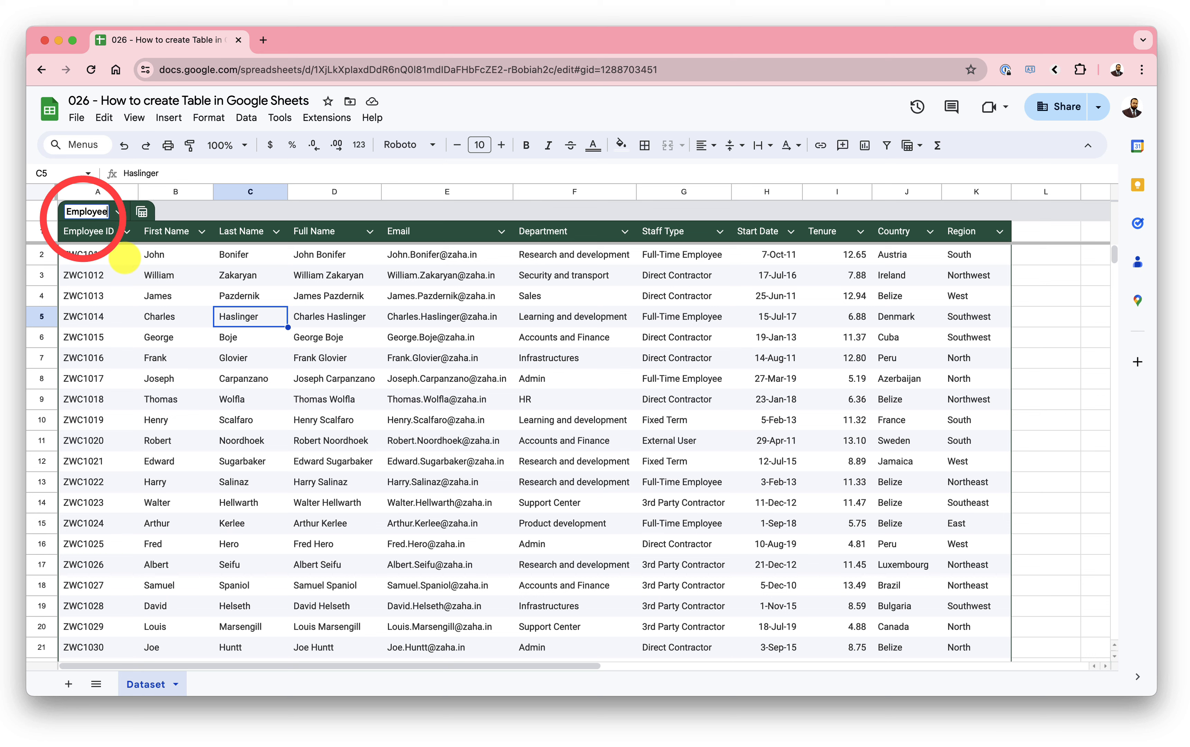
{"action": "key", "text": "Return"}
{"action": "left_click", "coordinate": [207, 274]}
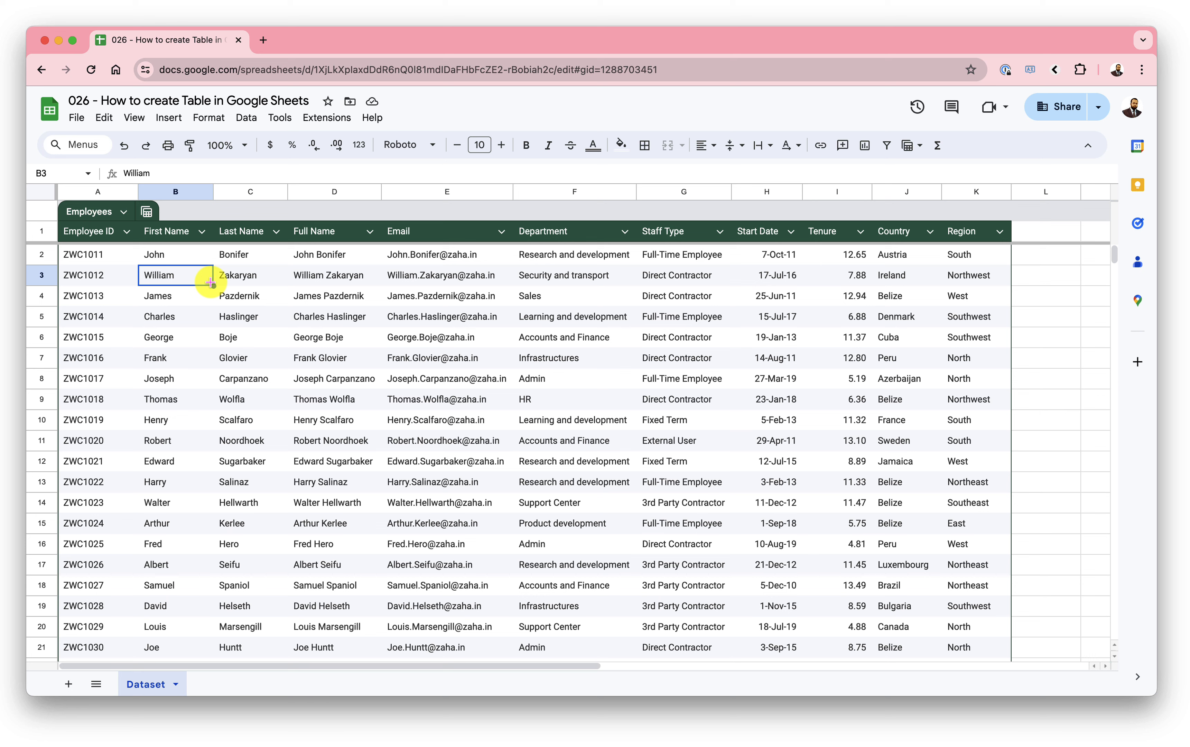
Create a group-by view of the Employees table based on the Department column.
{"action": "left_click", "coordinate": [624, 231]}
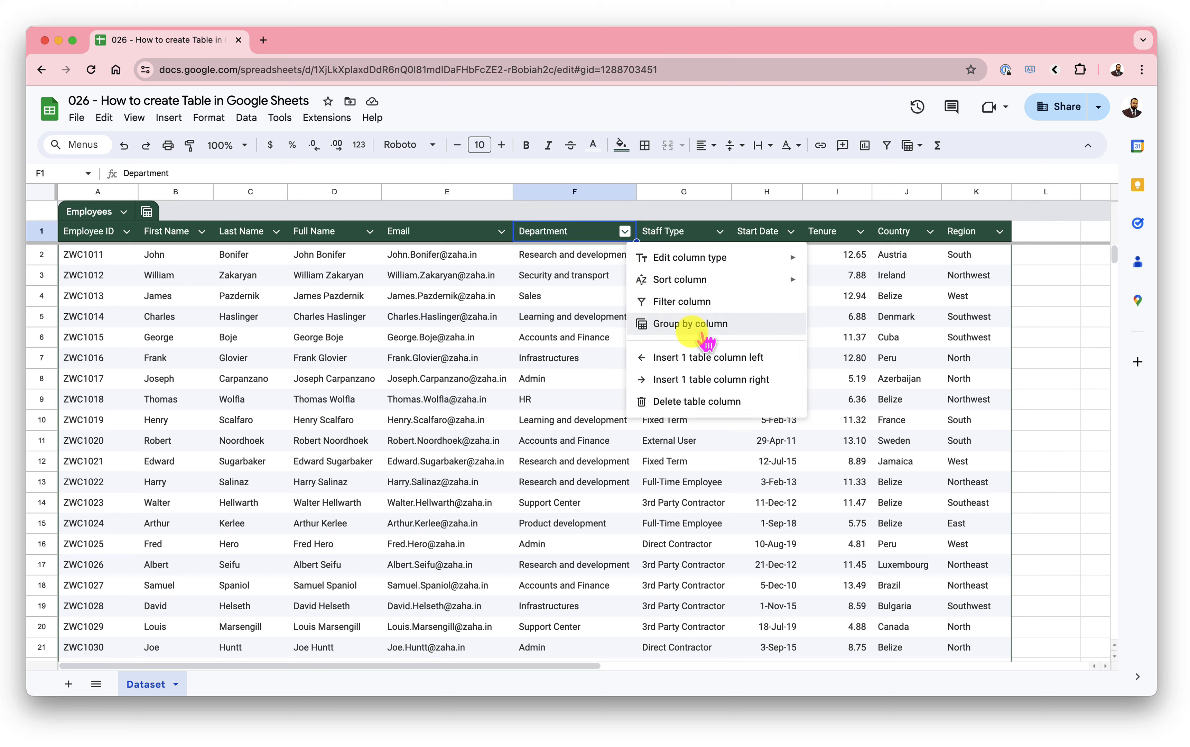
{"action": "left_click", "coordinate": [193, 281]}
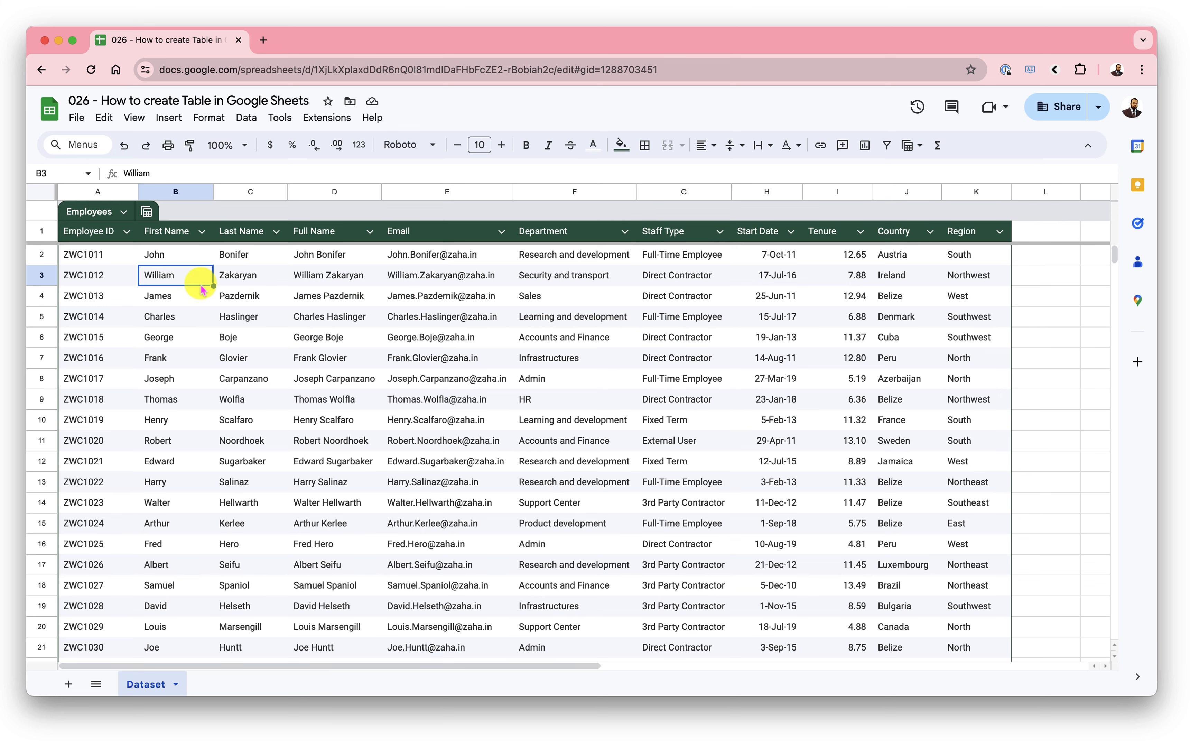
{"action": "left_click", "coordinate": [148, 212]}
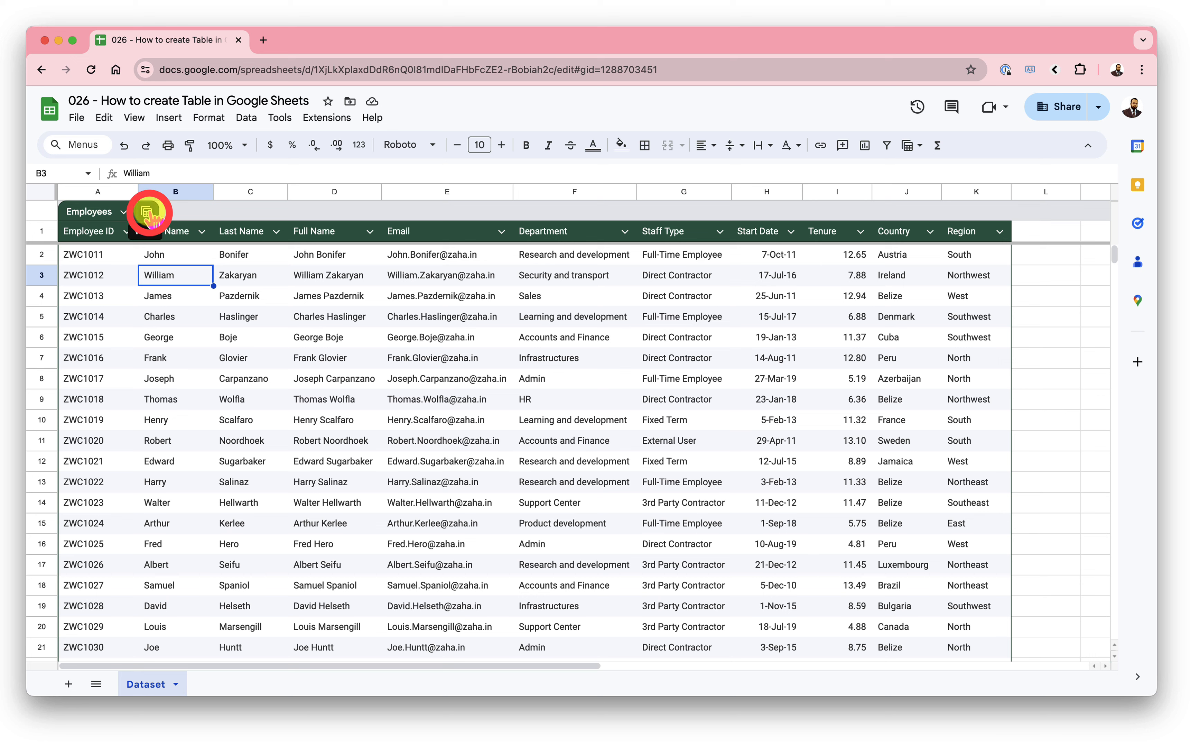
{"action": "mouse_move", "coordinate": [195, 235]}
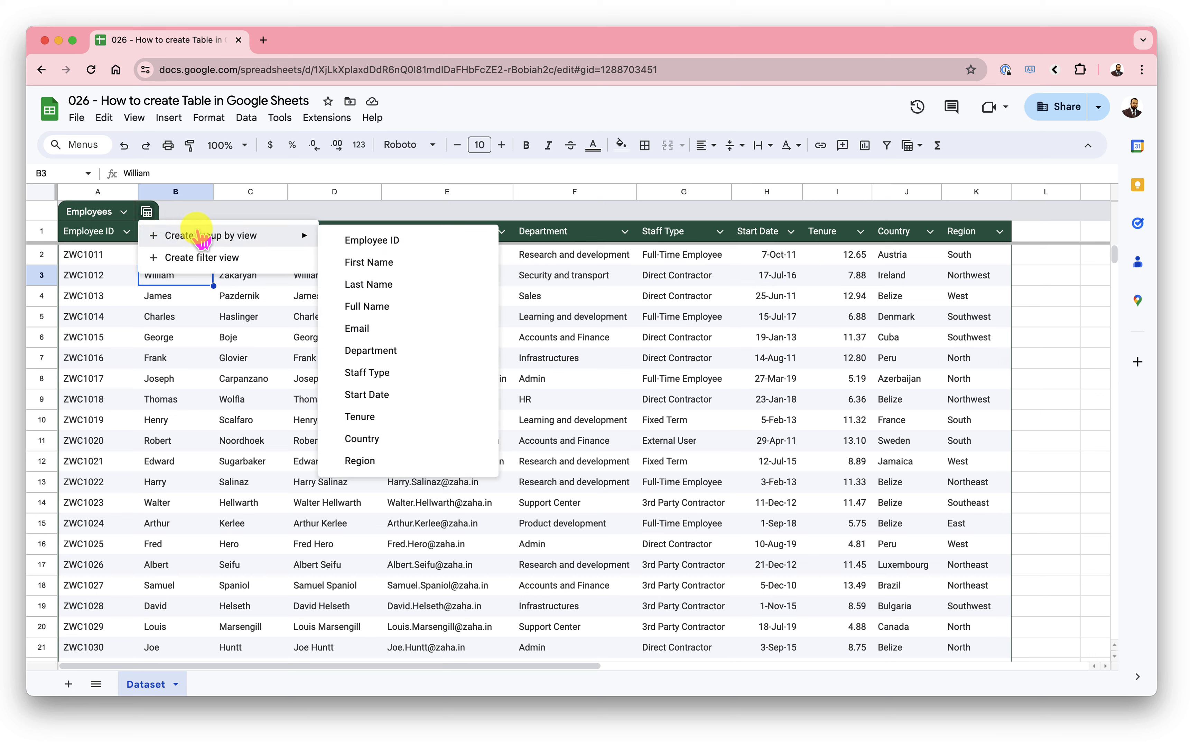
{"action": "left_click", "coordinate": [380, 351]}
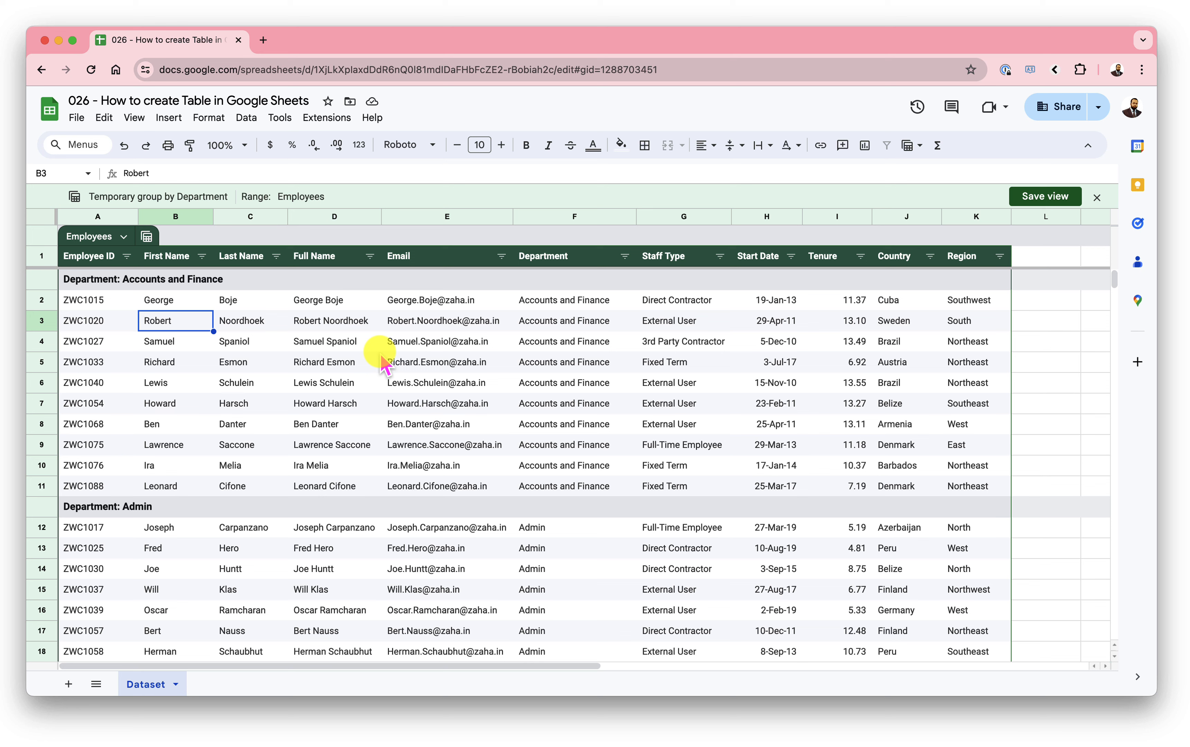
Save the temporary grouped view under the name "Group by Department".
{"action": "left_click", "coordinate": [1066, 207]}
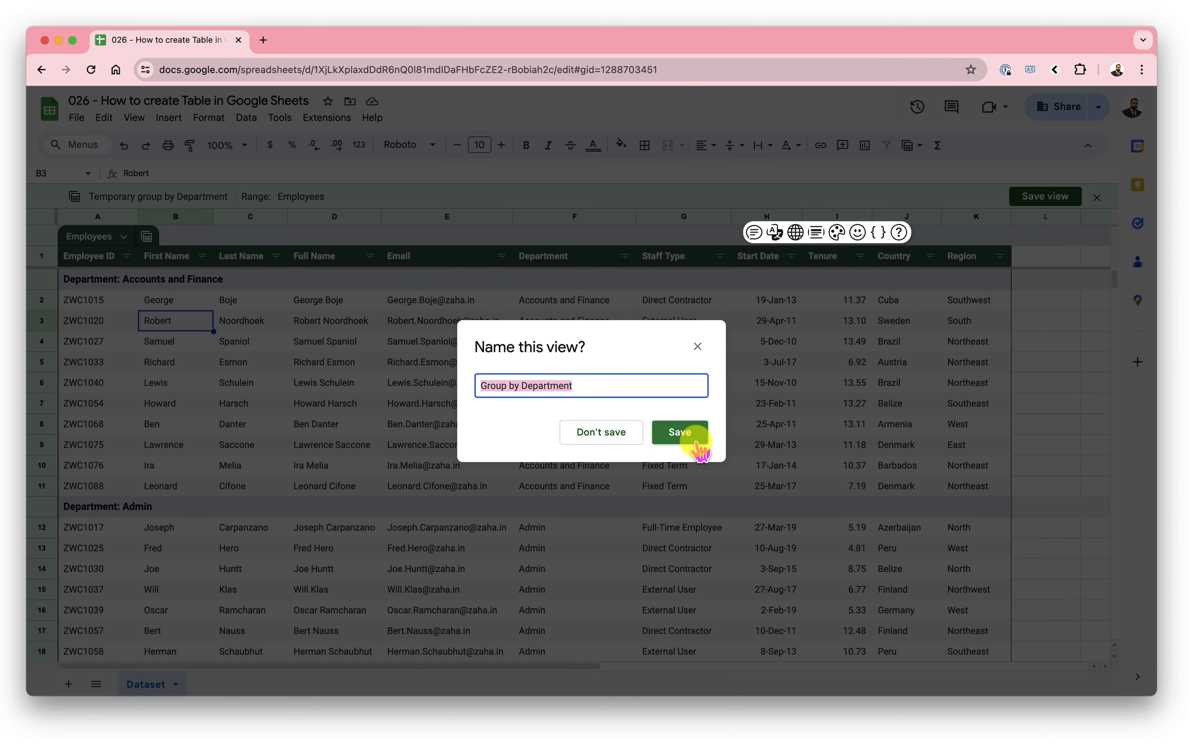
{"action": "left_click", "coordinate": [691, 408]}
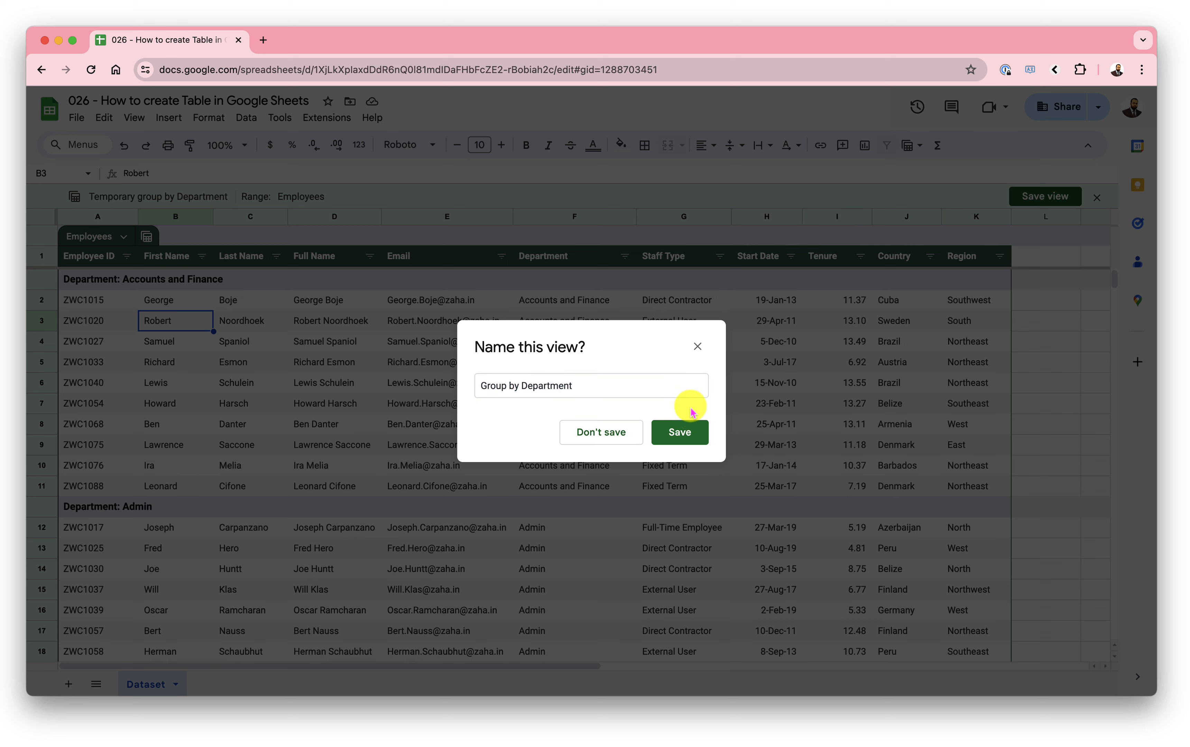
{"action": "left_click", "coordinate": [687, 432]}
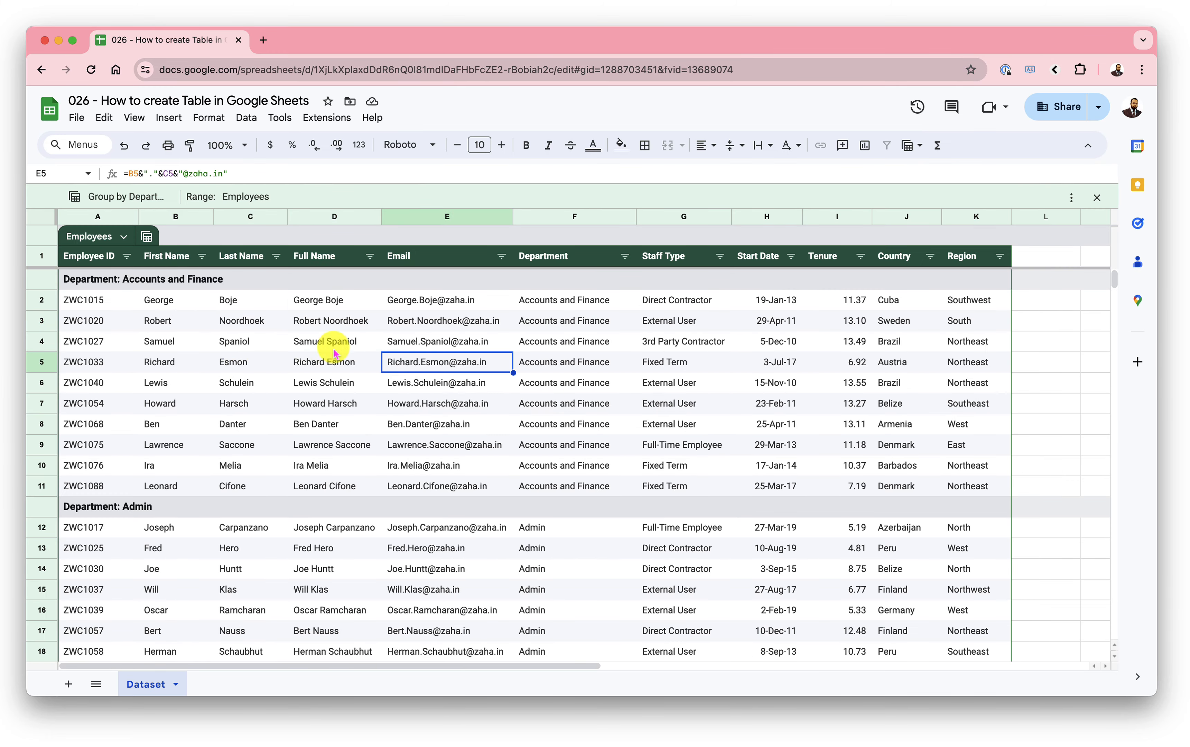
{"action": "left_click", "coordinate": [347, 351]}
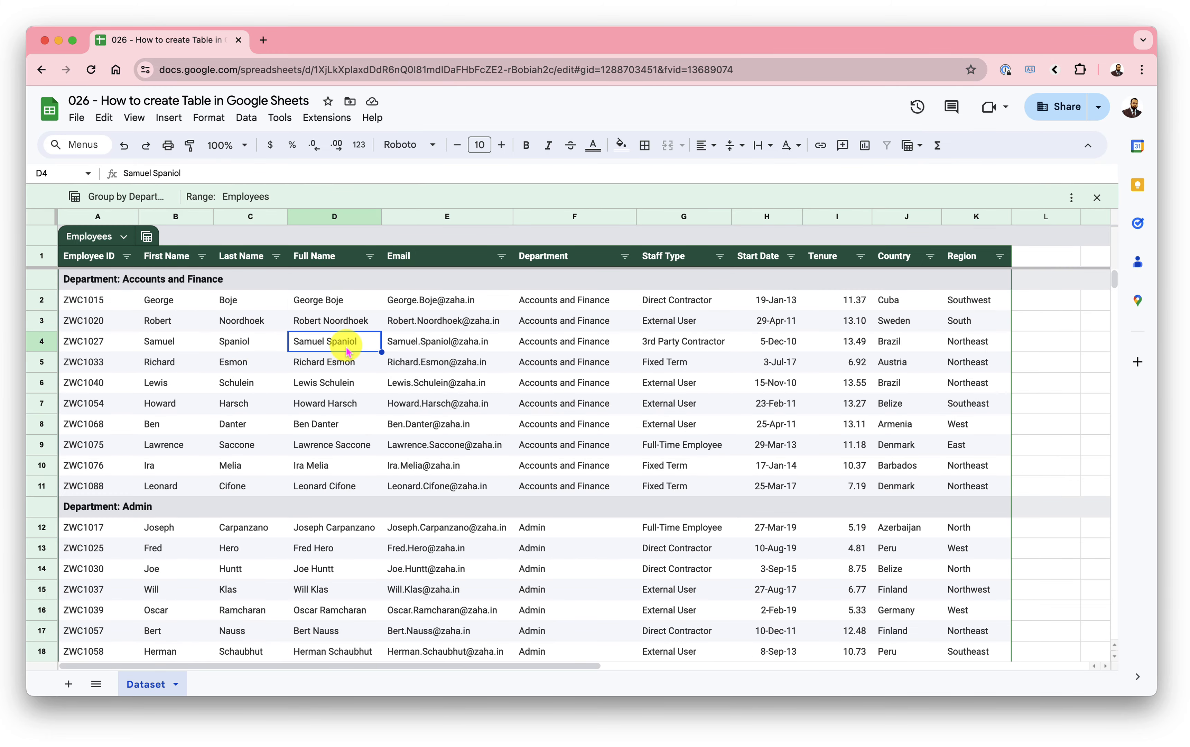
Exit the Group by Department view to return to the ungrouped Employees table.
{"action": "left_click", "coordinate": [146, 236]}
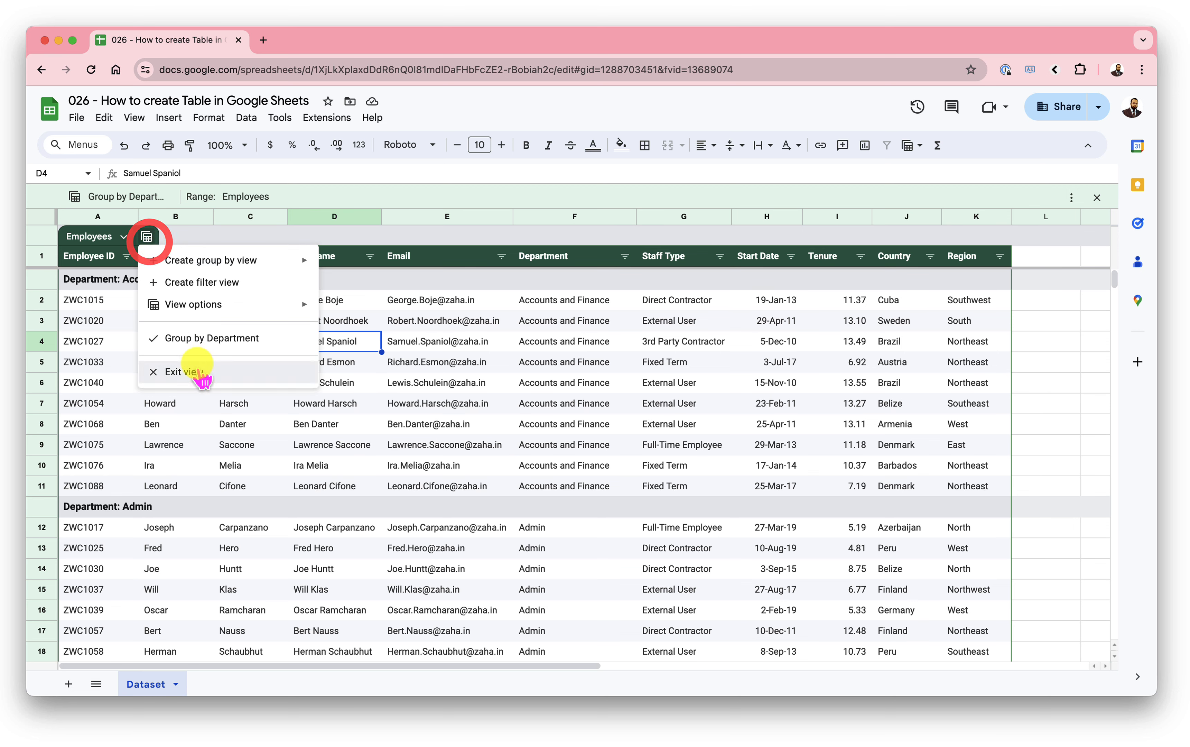
{"action": "left_click", "coordinate": [329, 381]}
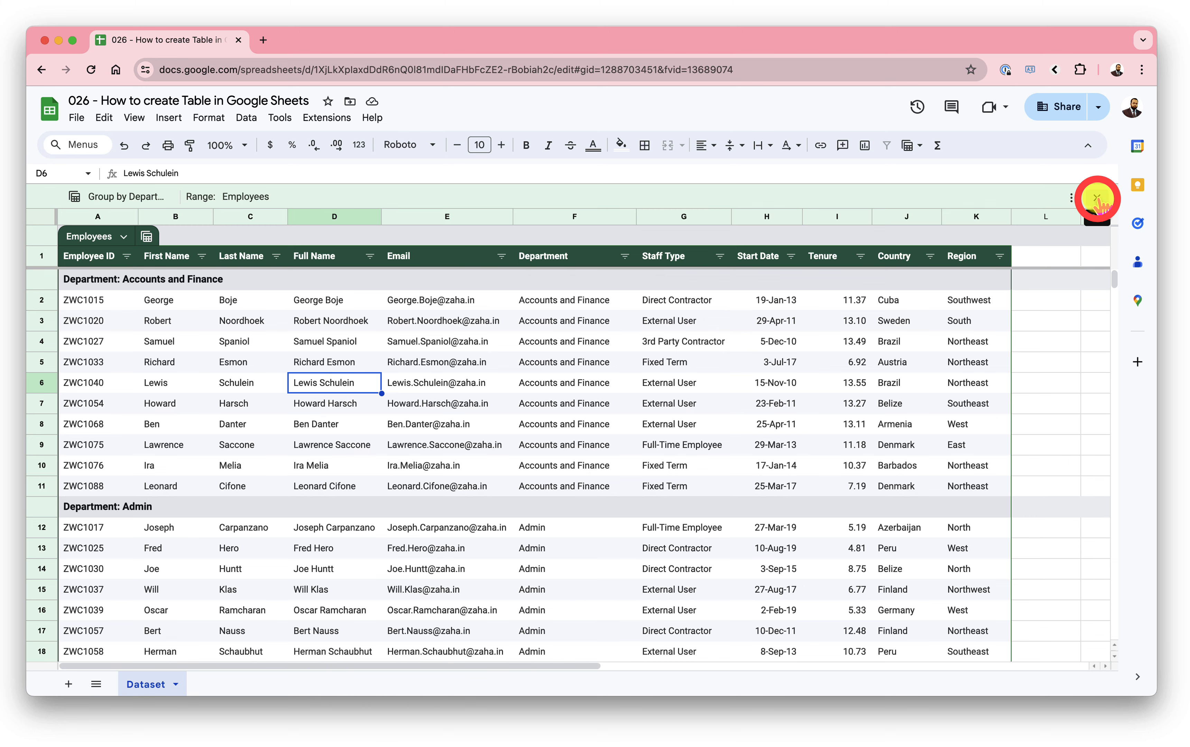
{"action": "left_click", "coordinate": [1097, 198]}
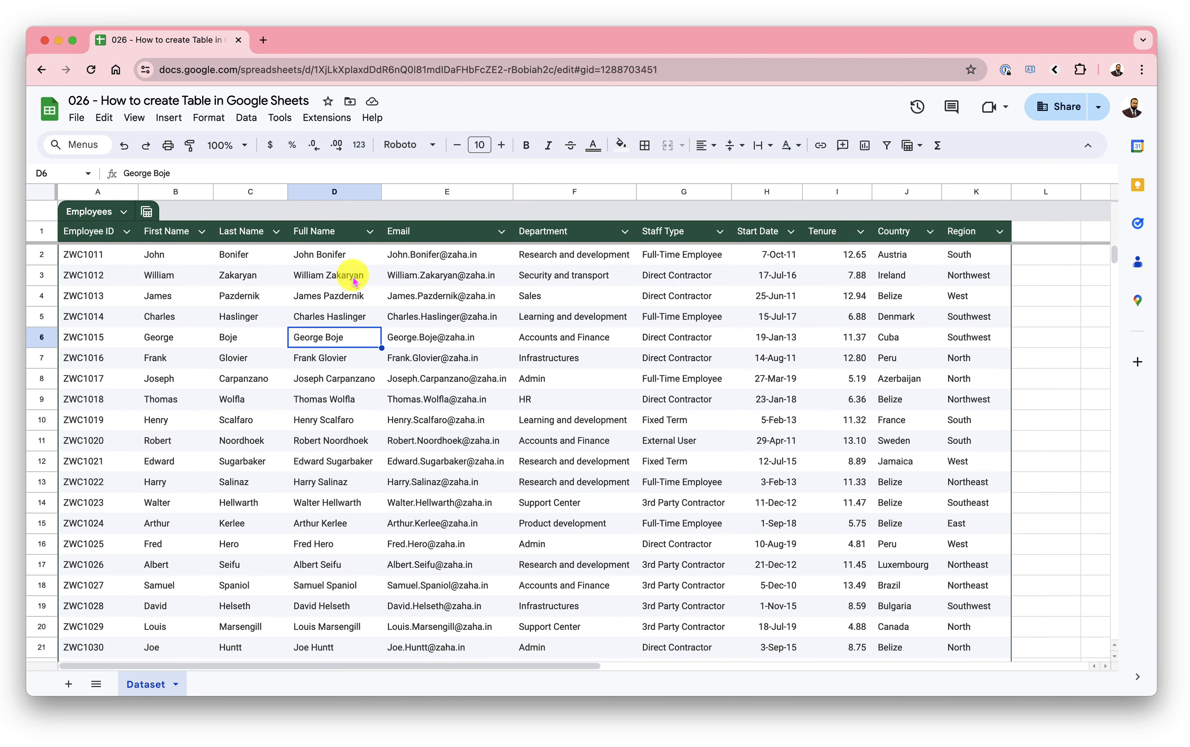
{"action": "left_click", "coordinate": [348, 282]}
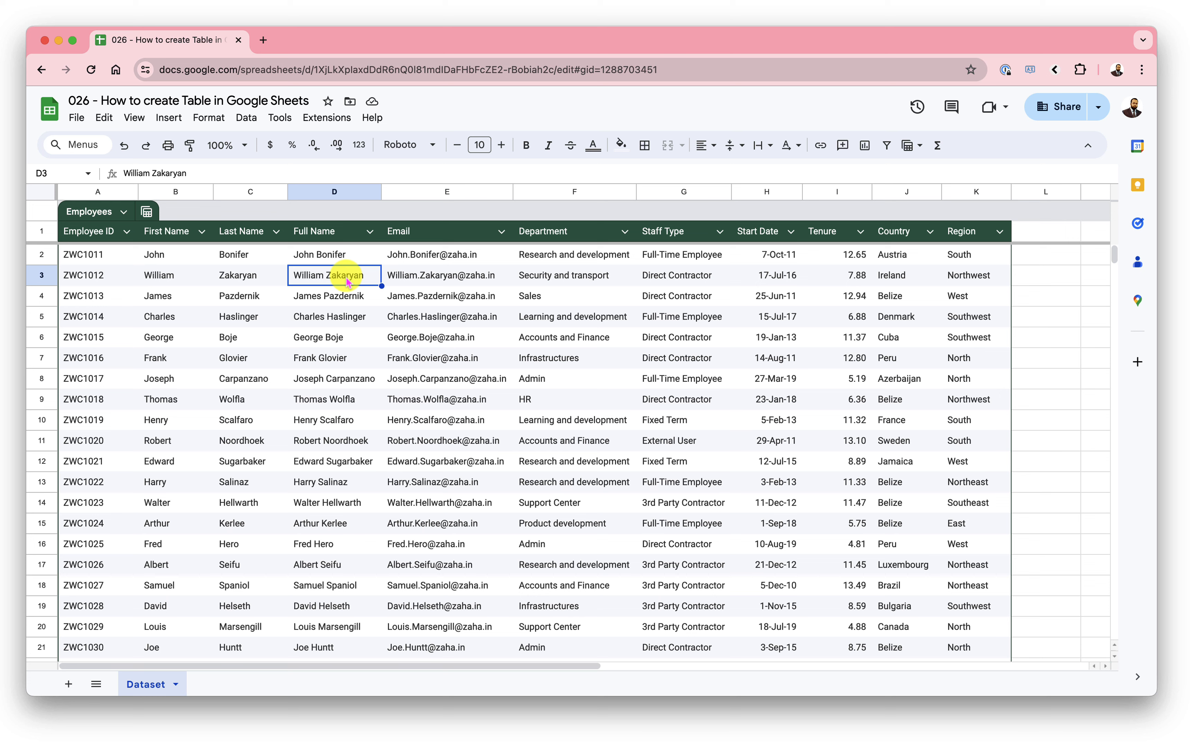
Group the Employees table by the Country column in a temporary view and leave that view without saving it.
{"action": "left_click", "coordinate": [930, 231]}
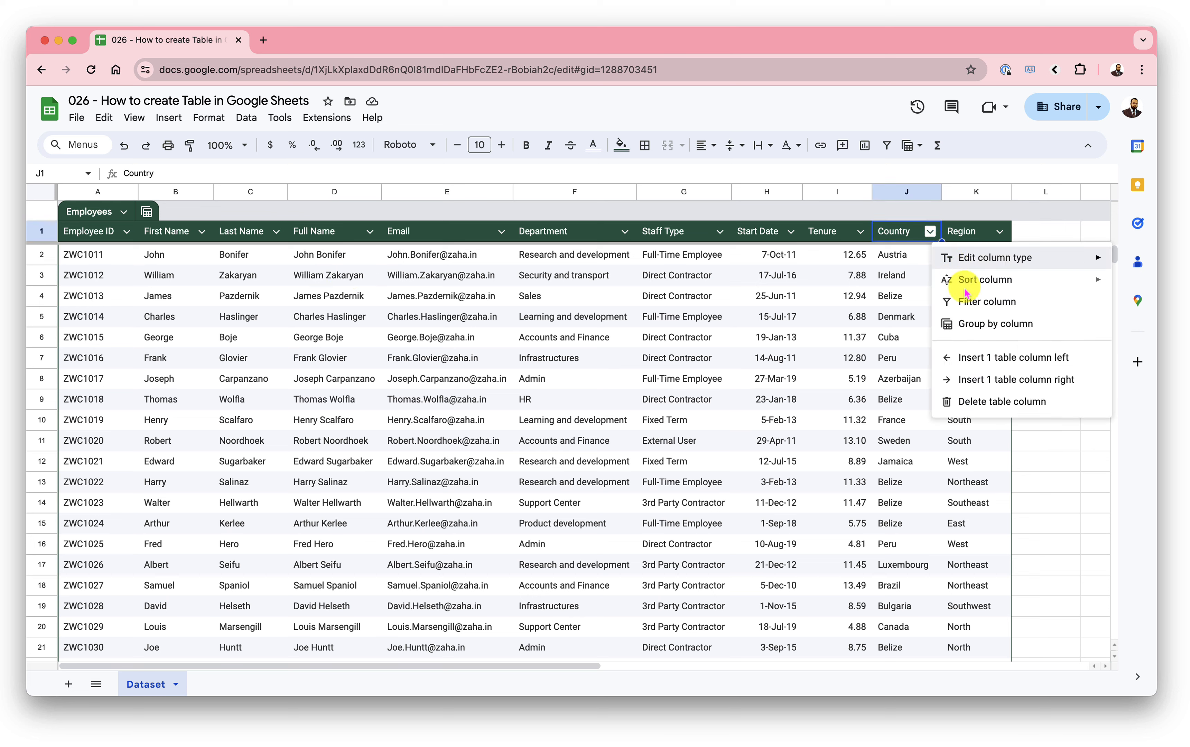
{"action": "left_click", "coordinate": [990, 330]}
{"action": "left_click", "coordinate": [612, 331]}
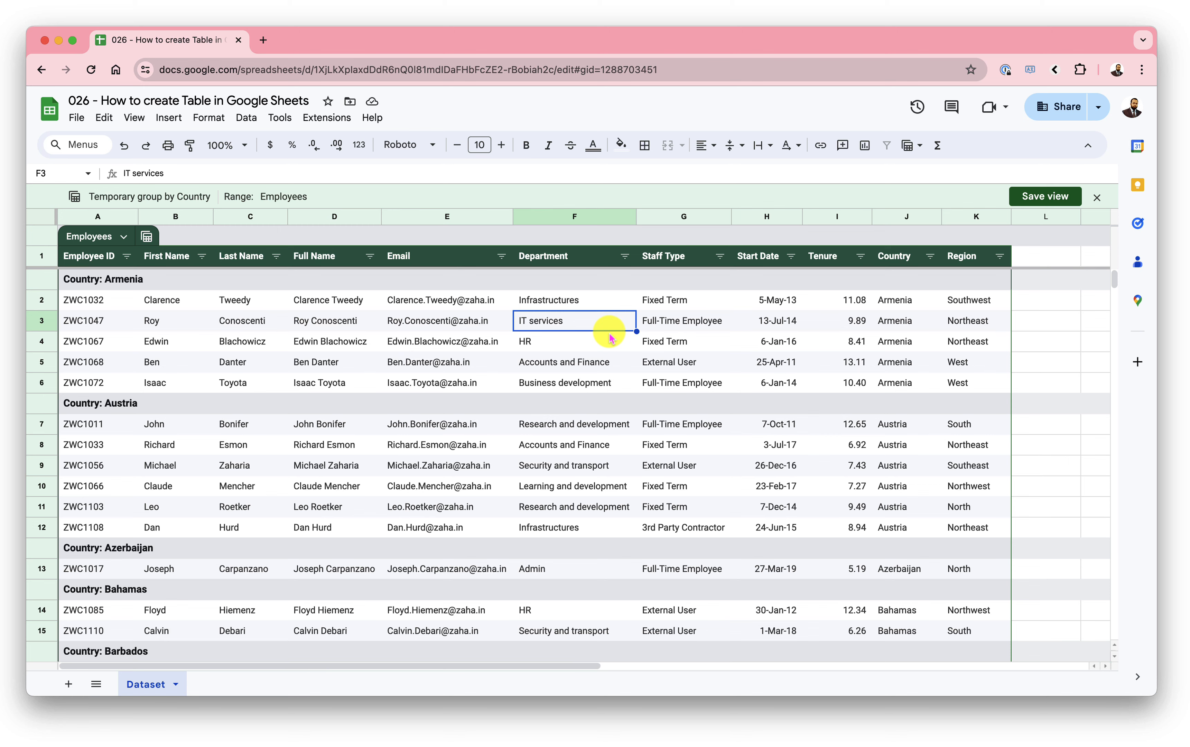
{"action": "left_click", "coordinate": [1066, 198]}
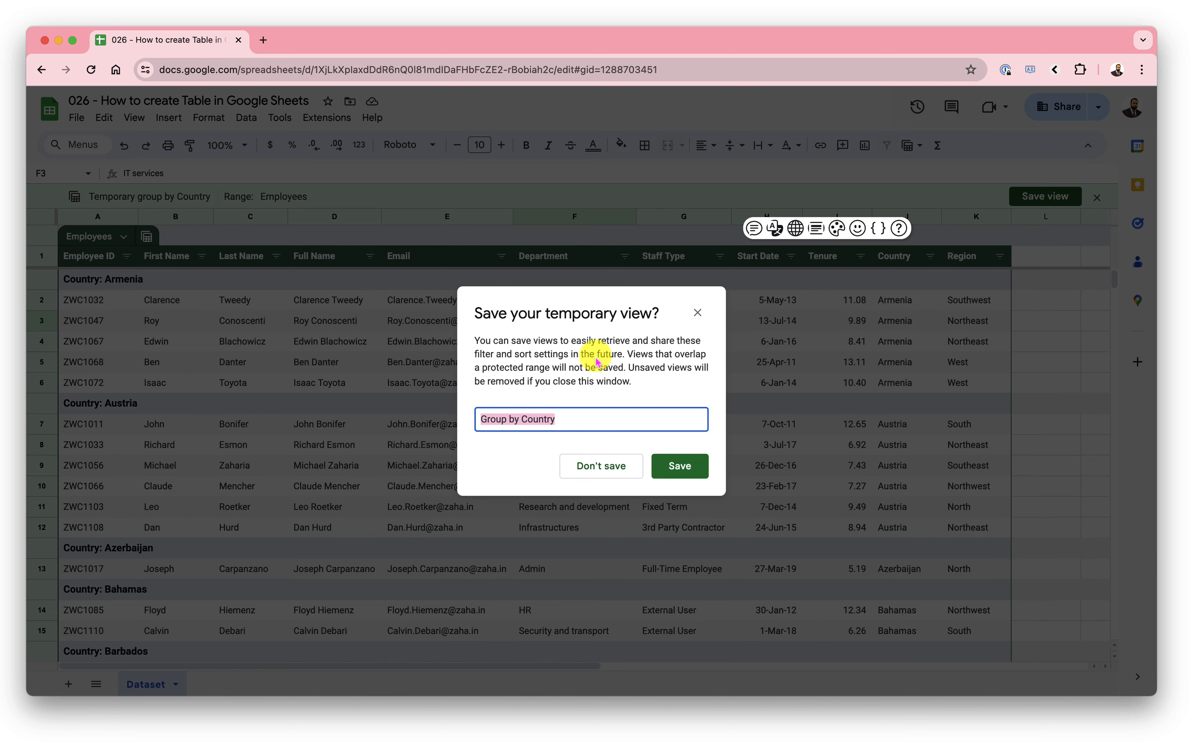
{"action": "left_click", "coordinate": [582, 466]}
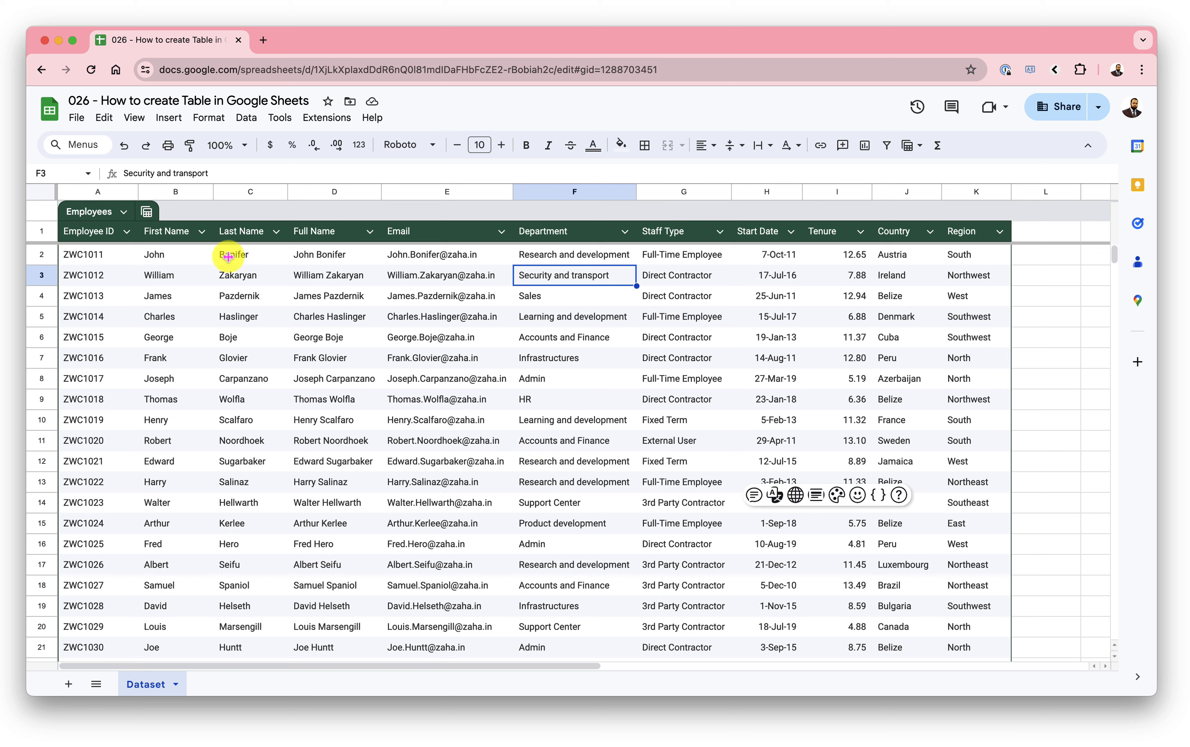
Check the table's list of views and reload the spreadsheet to drop the temporary Country view.
{"action": "left_click", "coordinate": [147, 213]}
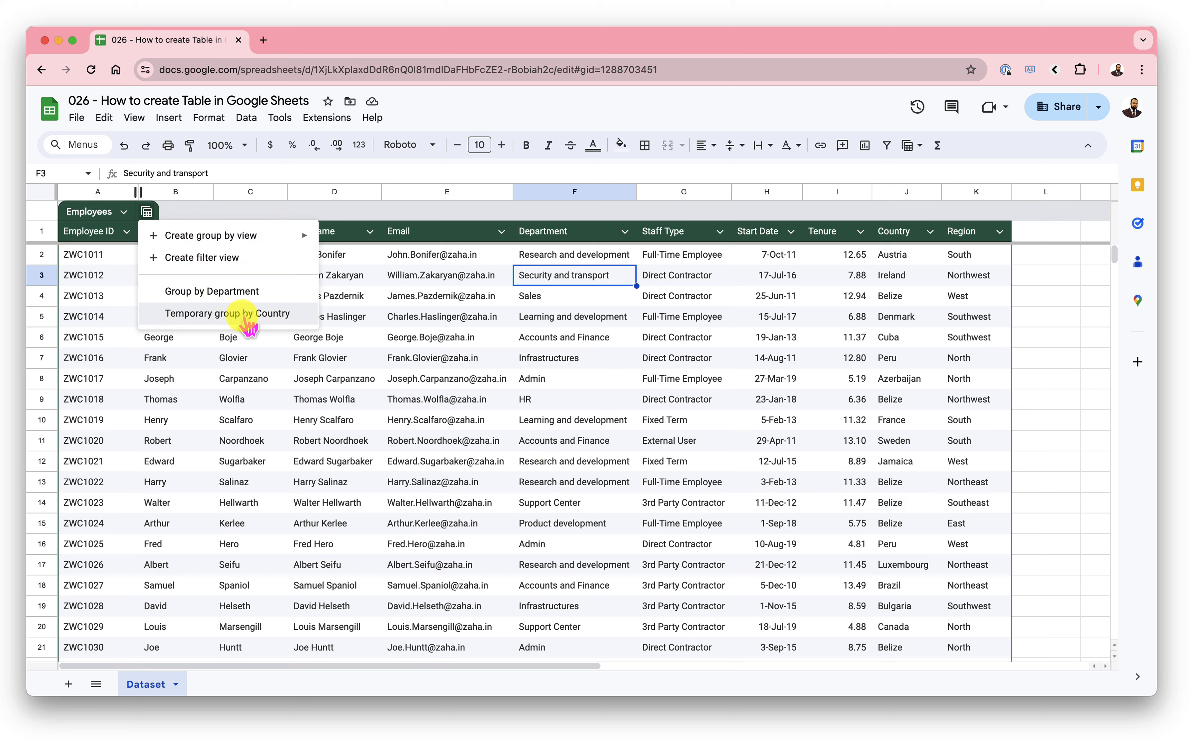
{"action": "left_click", "coordinate": [291, 335]}
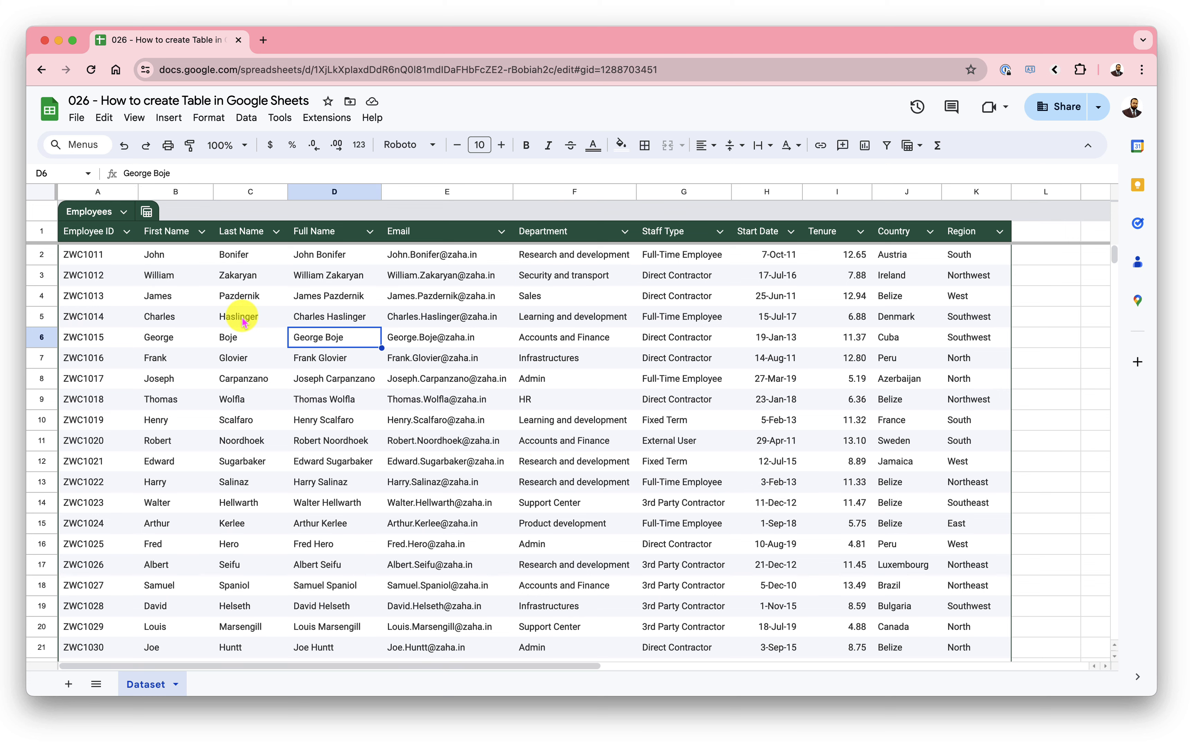
{"action": "left_click", "coordinate": [90, 70]}
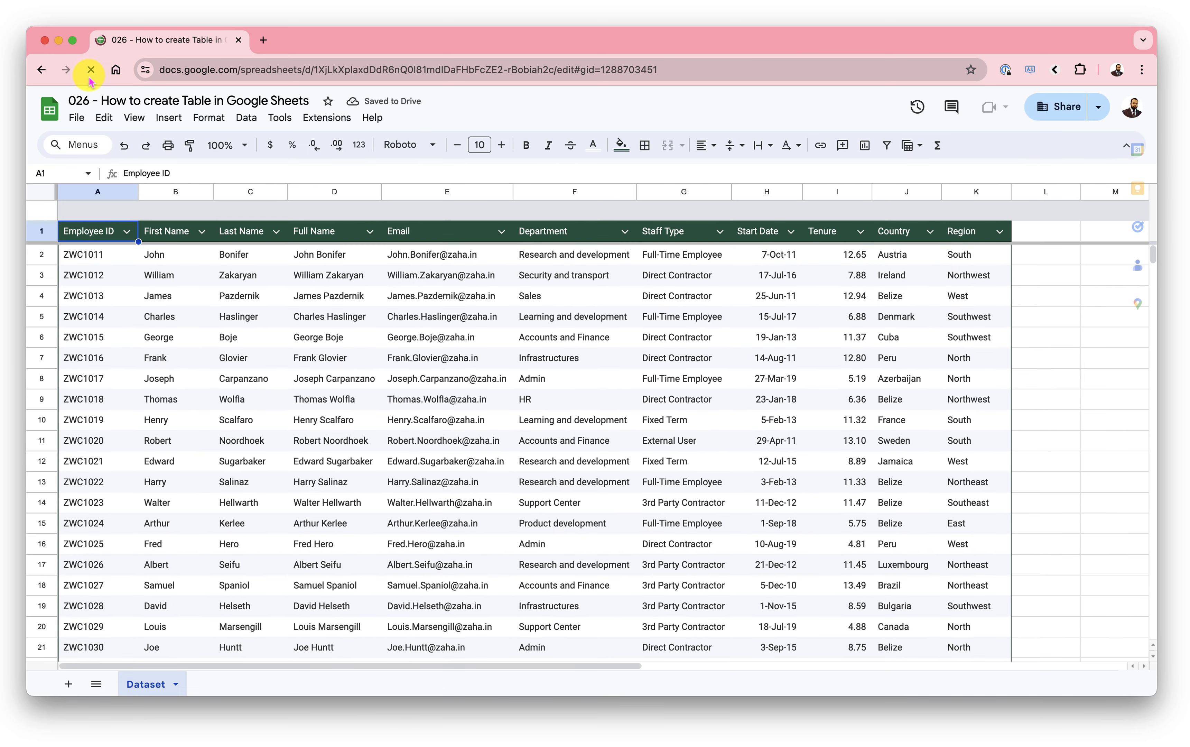
Create a filter view for the Employees table.
{"action": "left_click", "coordinate": [146, 212]}
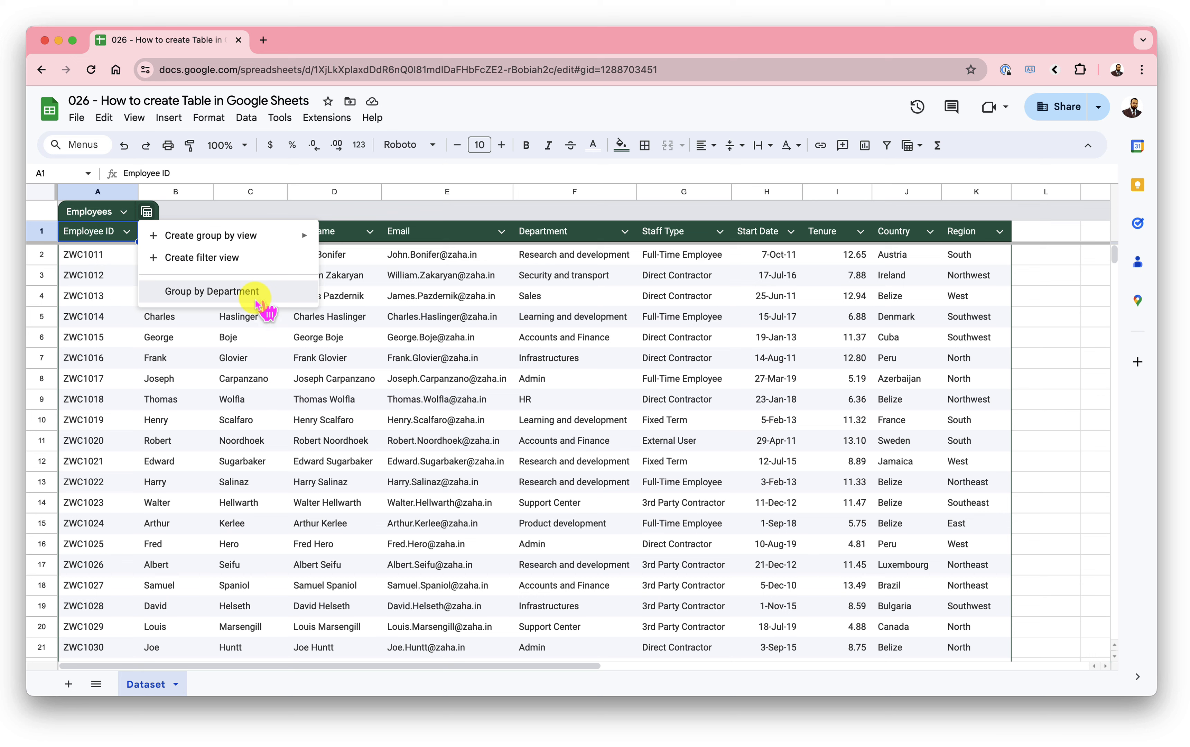
{"action": "left_click", "coordinate": [242, 266]}
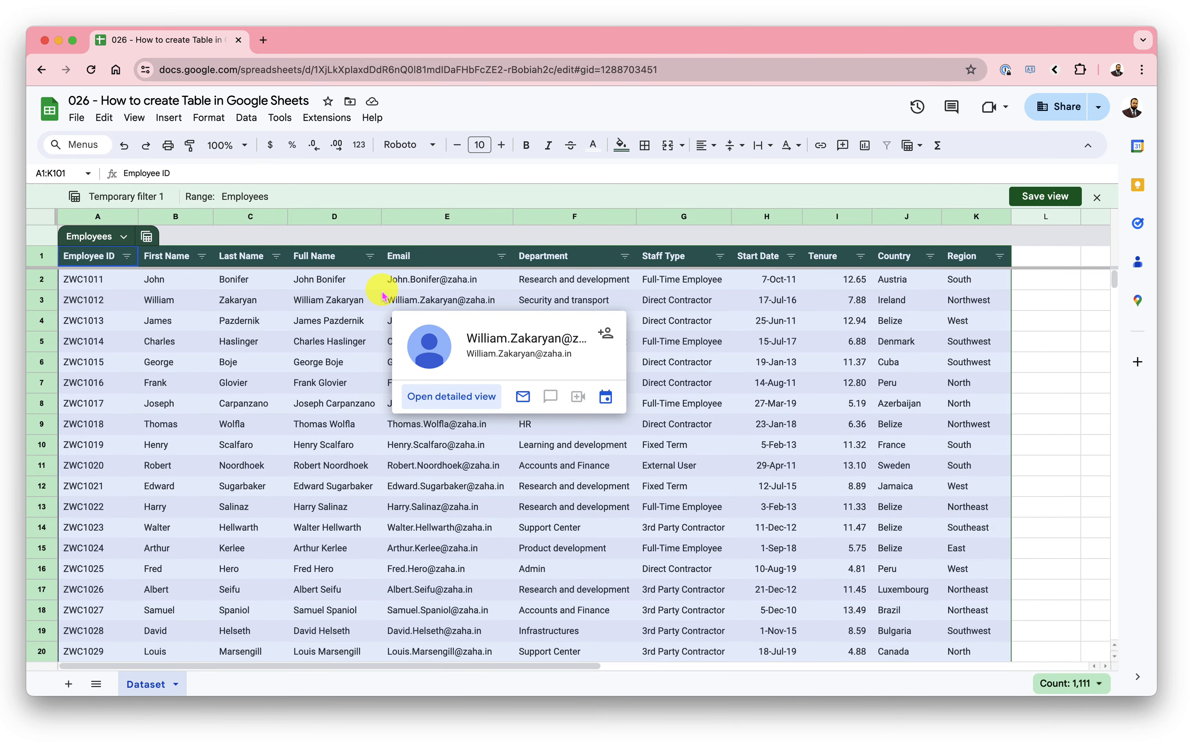
{"action": "left_click", "coordinate": [721, 302]}
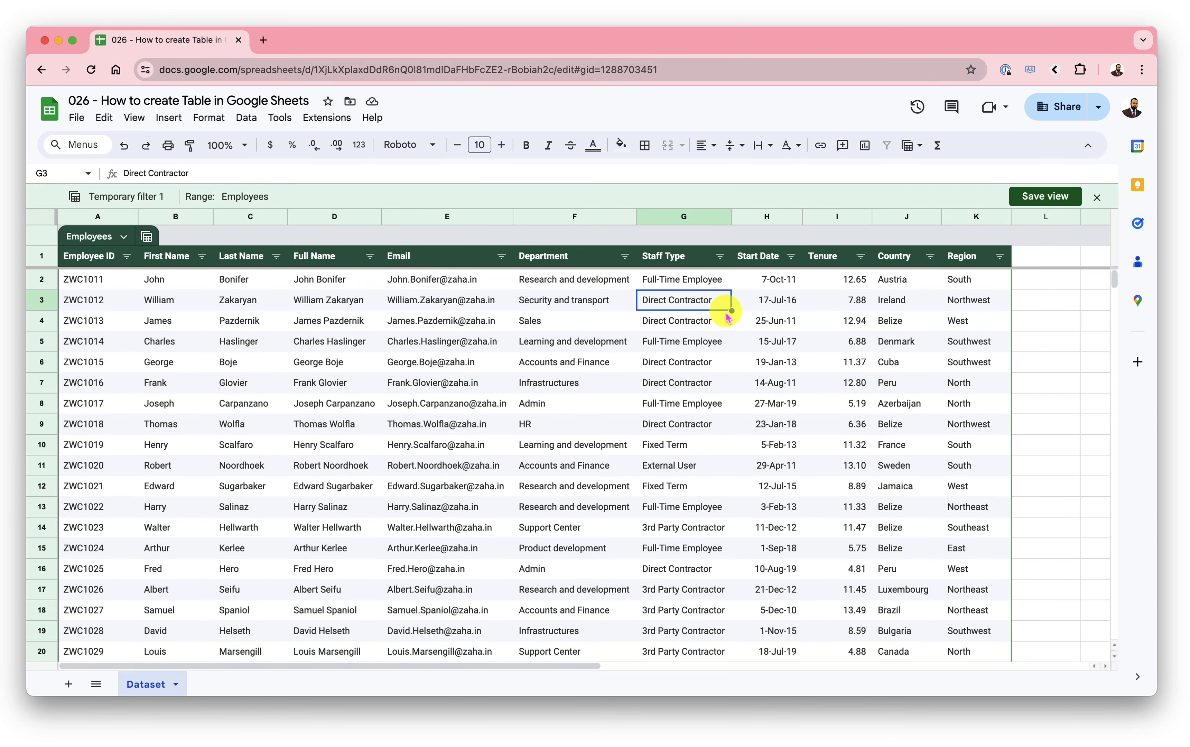
Filter the Staff Type column by values so only Full-Time Employee rows are included in the temporary filter view.
{"action": "left_click", "coordinate": [624, 256]}
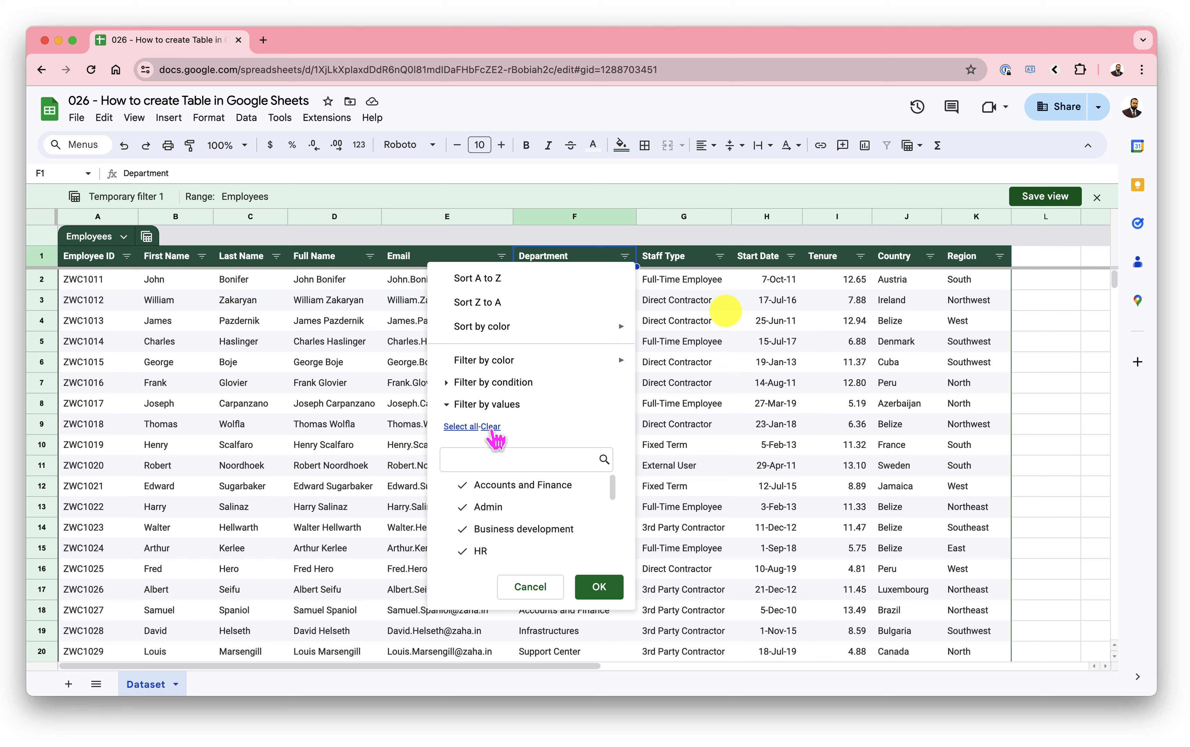
{"action": "left_click", "coordinate": [715, 279]}
{"action": "left_click", "coordinate": [720, 256]}
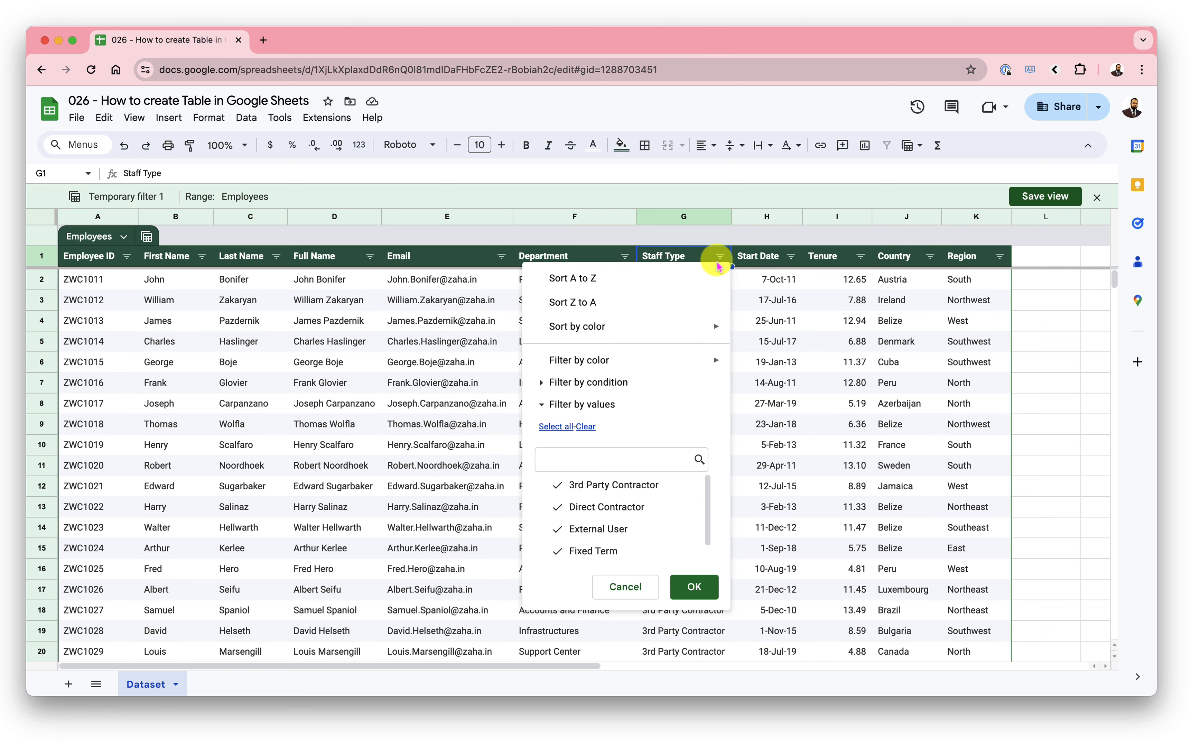
{"action": "left_click", "coordinate": [585, 426]}
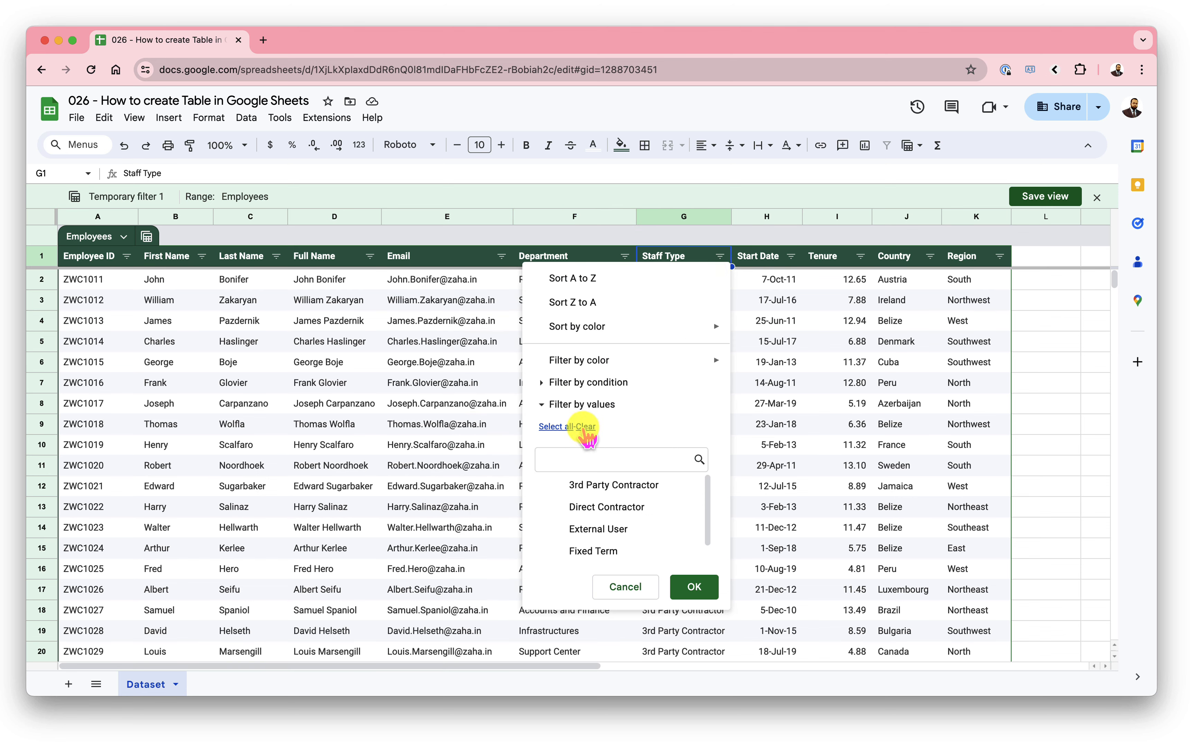
{"action": "scroll", "coordinate": [589, 528], "scroll_direction": "down", "scroll_amount": 1}
{"action": "left_click", "coordinate": [607, 552]}
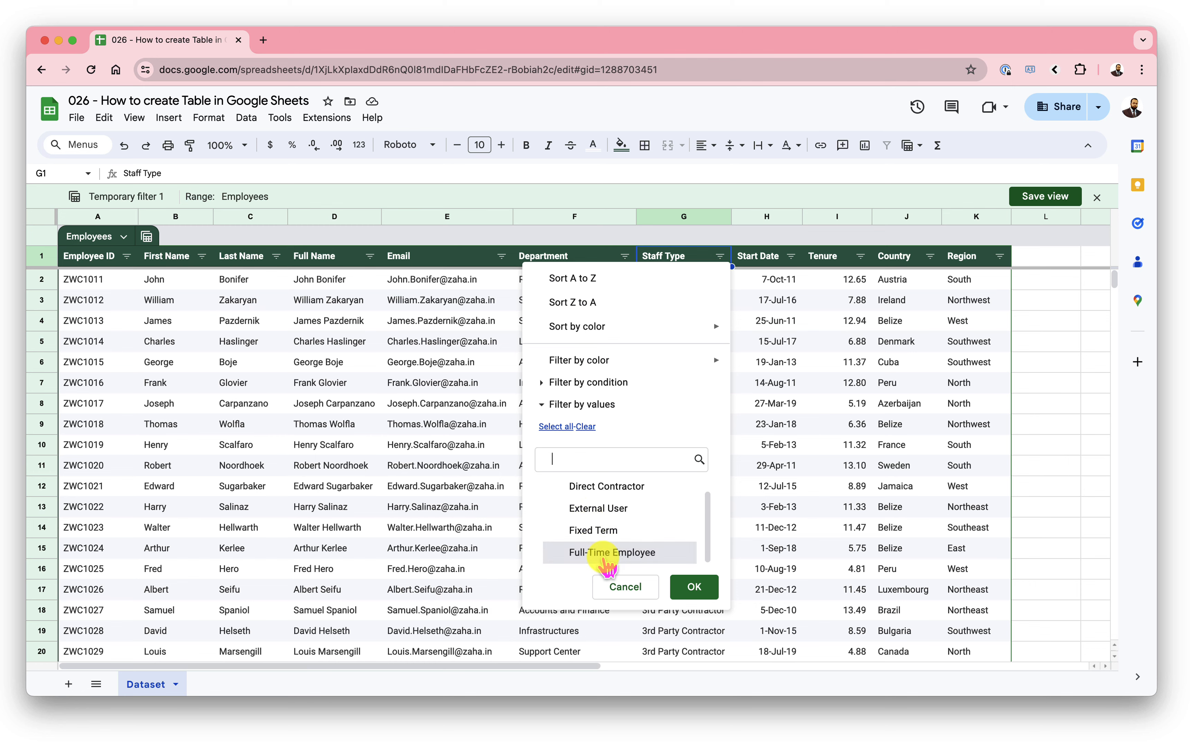
{"action": "left_click", "coordinate": [693, 588]}
{"action": "scroll", "coordinate": [845, 422], "scroll_direction": "down", "scroll_amount": 2}
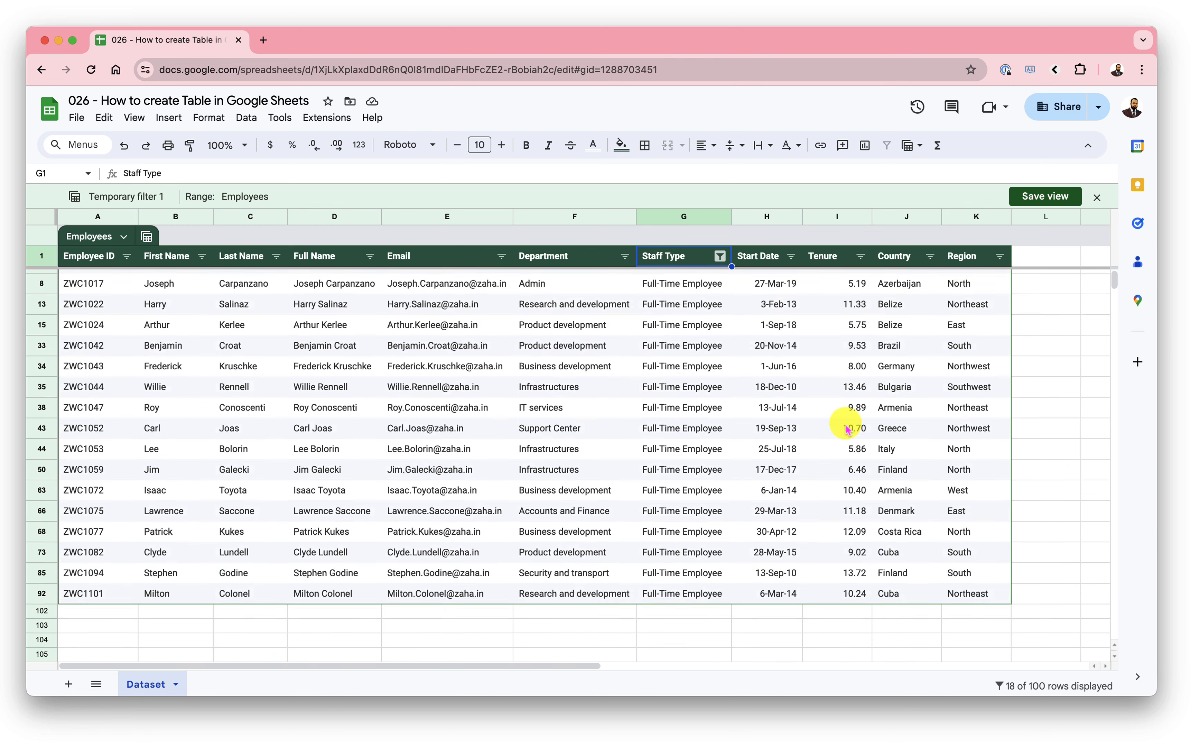
{"action": "scroll", "coordinate": [846, 428], "scroll_direction": "up", "scroll_amount": 2}
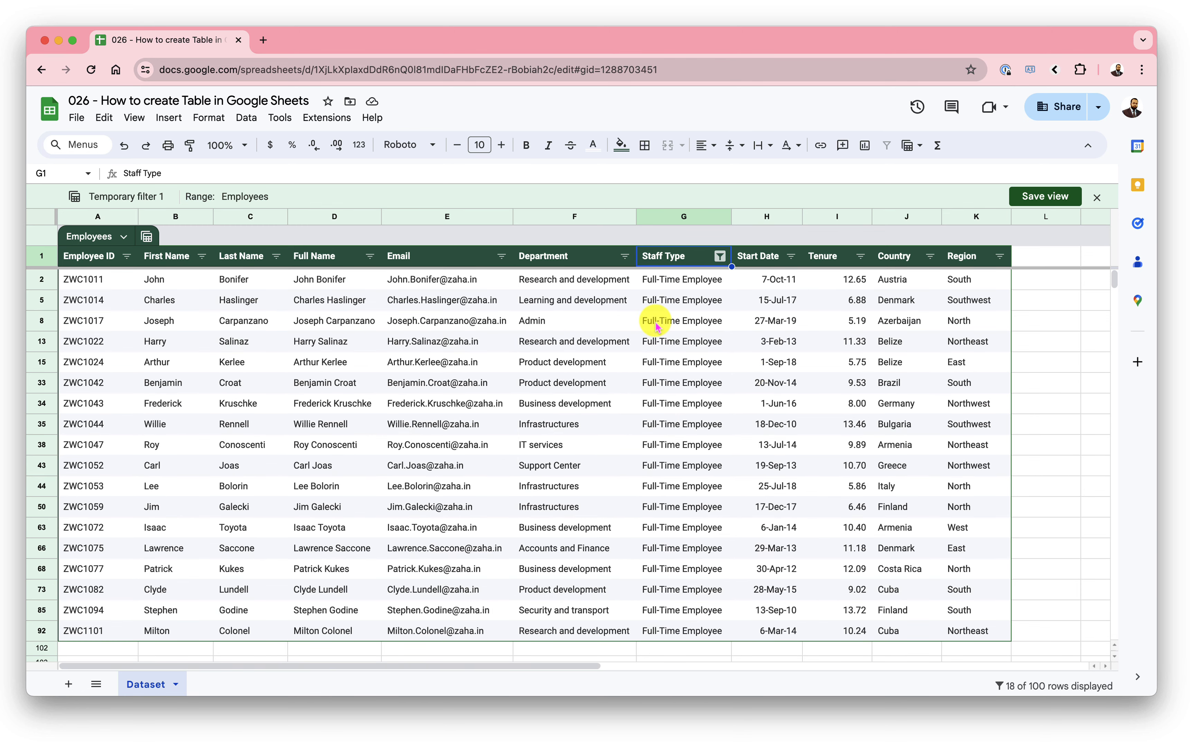
Filter the Department column to include only the Product development value.
{"action": "left_click", "coordinate": [625, 255]}
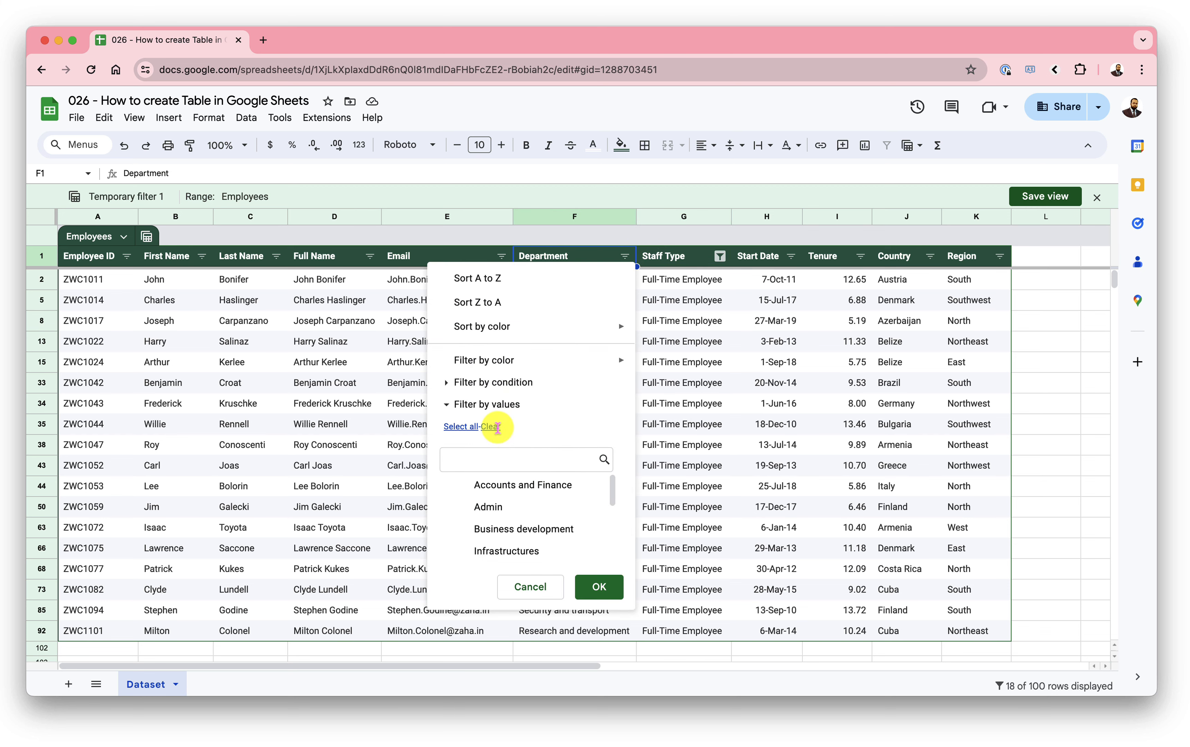
{"action": "scroll", "coordinate": [548, 489], "scroll_direction": "down", "scroll_amount": 5}
{"action": "left_click", "coordinate": [552, 491]}
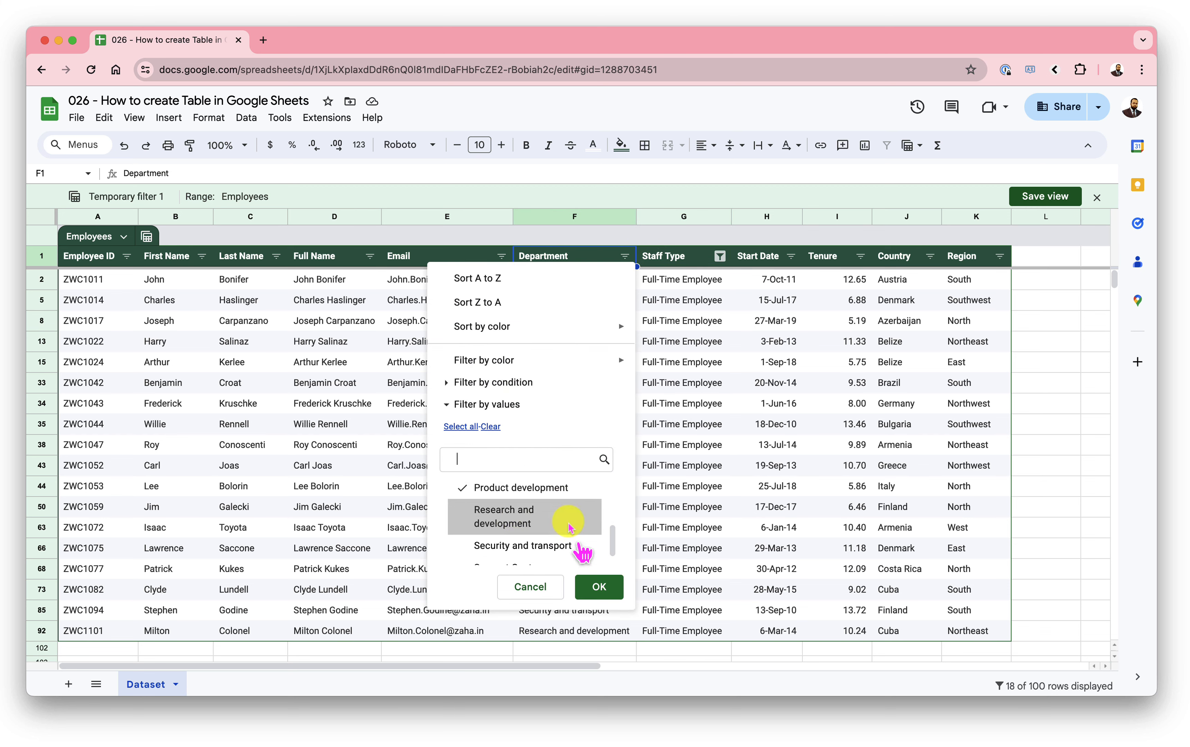
{"action": "left_click", "coordinate": [603, 585]}
Save the temporary filter view under the name "Full Time - Product Dev Team".
{"action": "left_click", "coordinate": [1029, 197]}
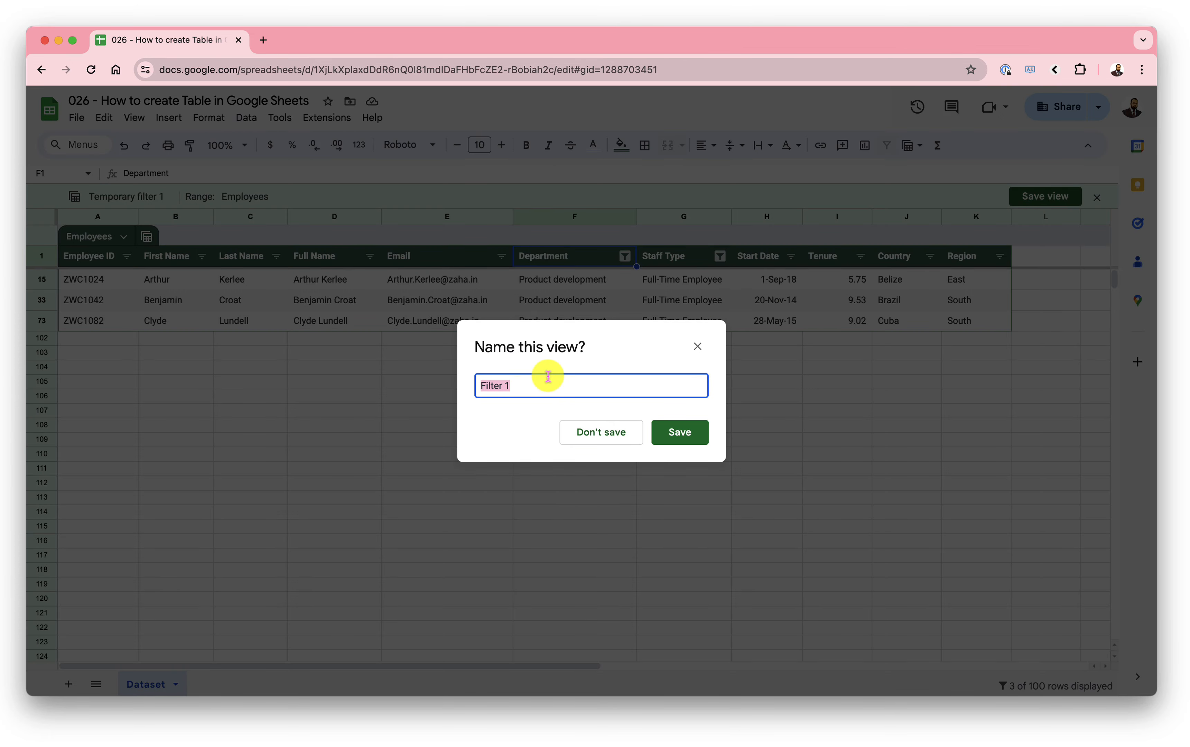
{"action": "type", "text": "Full Time"}
{"action": "type", "text": " - Product "}
{"action": "type", "text": "Deve"}
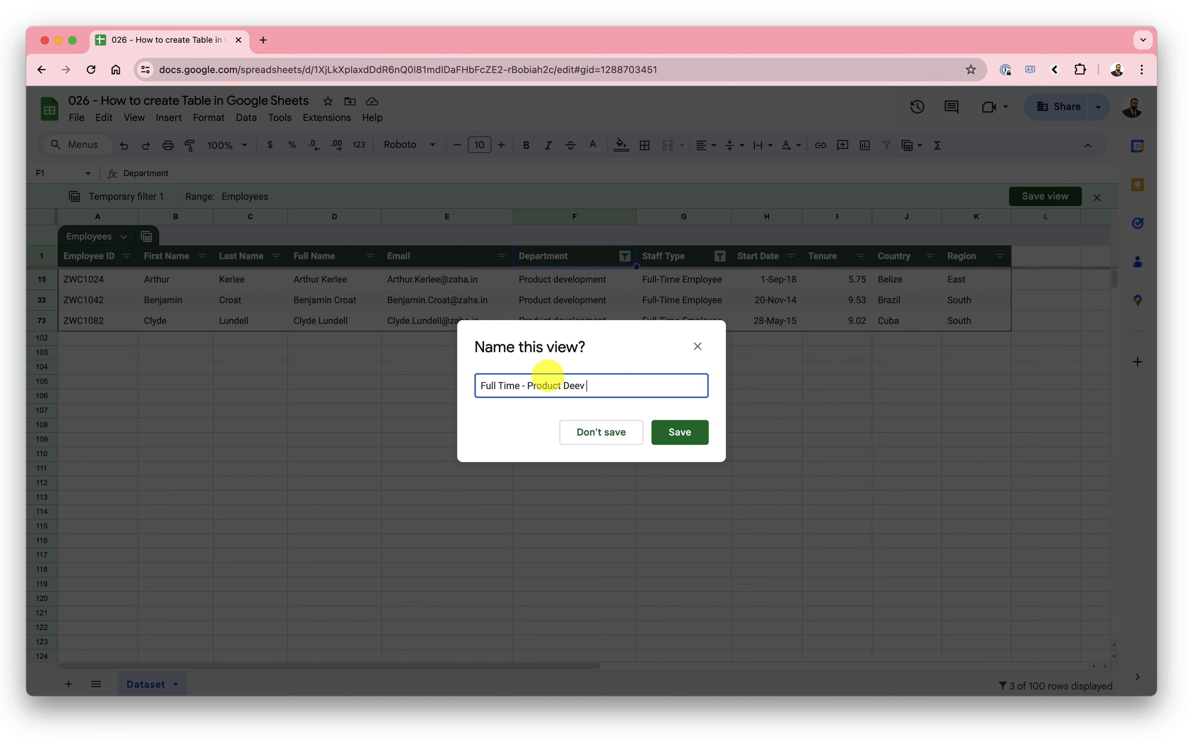
{"action": "key", "text": "BackSpace"}
{"action": "key", "text": "BackSpace"}
{"action": "type", "text": "v Team"}
{"action": "left_click", "coordinate": [684, 437]}
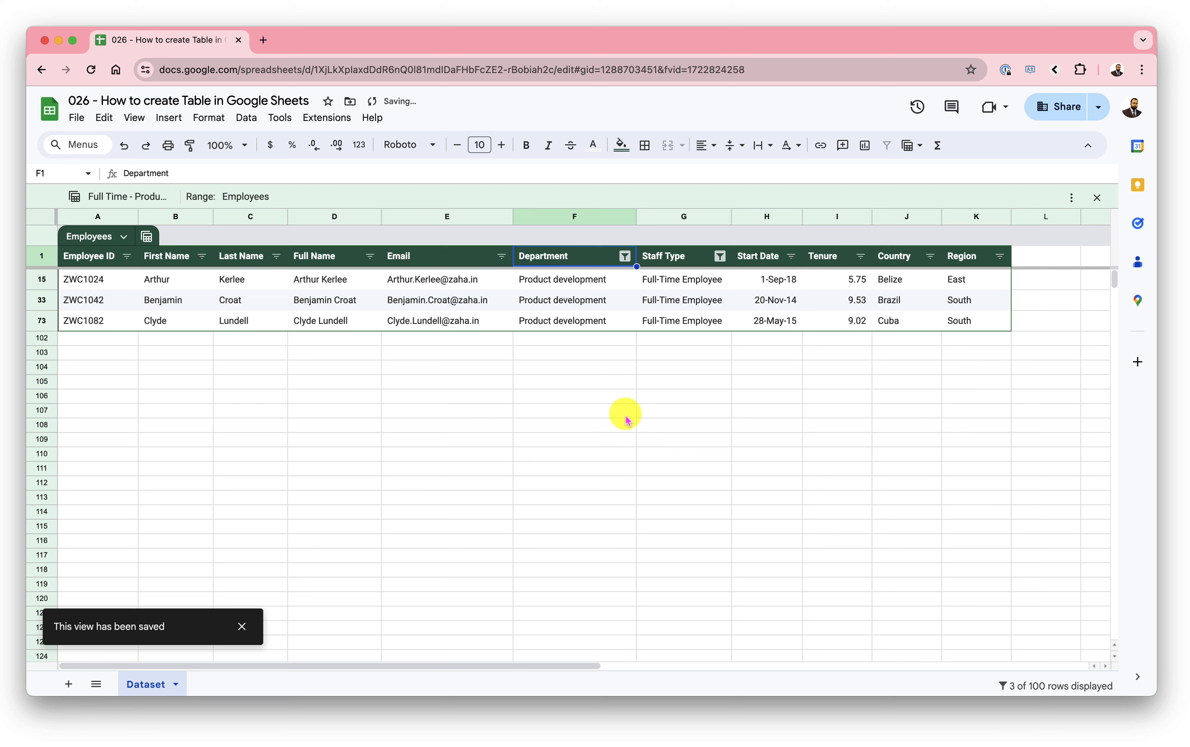
Switch the Employees table back and forth between its two saved views, ending on Group by Department.
{"action": "left_click", "coordinate": [147, 236]}
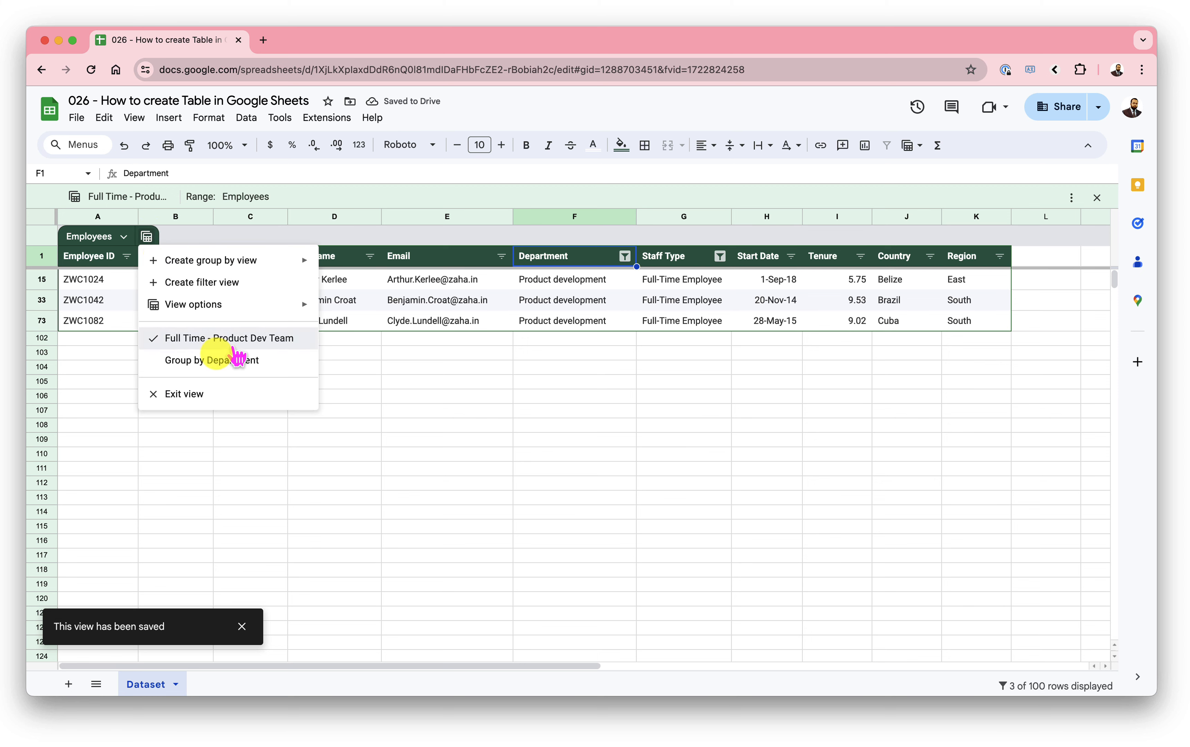
{"action": "left_click", "coordinate": [230, 366]}
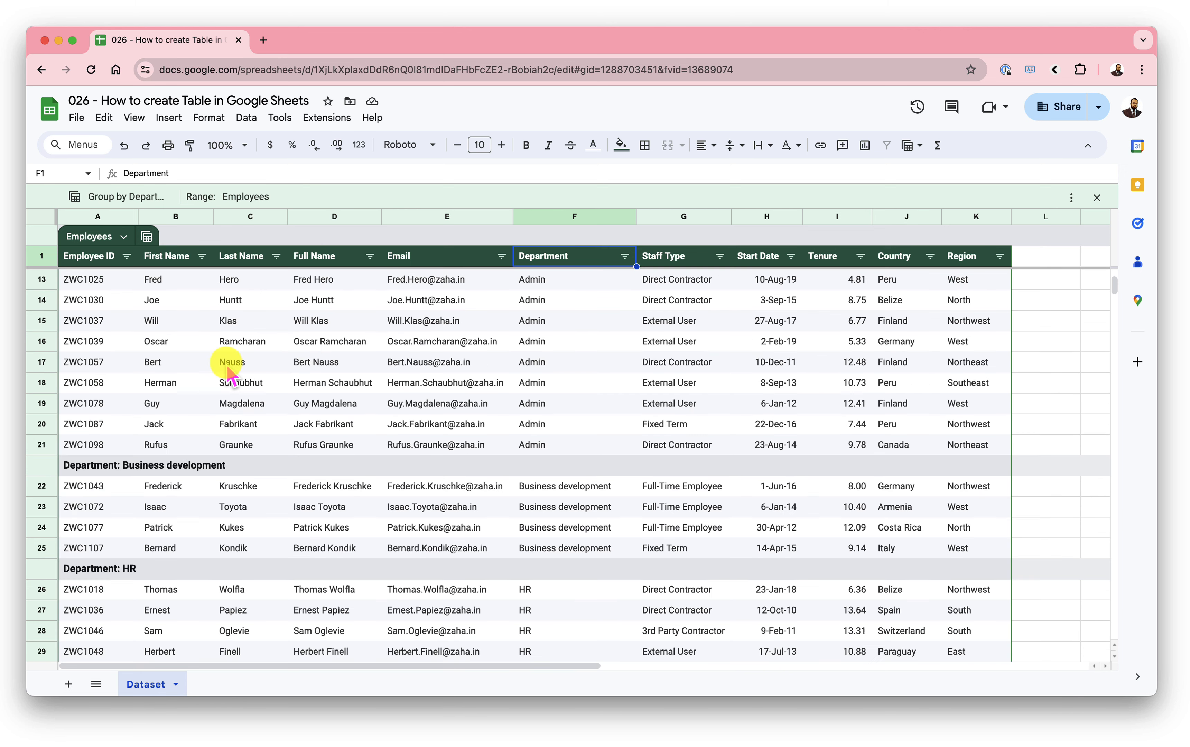
{"action": "left_click", "coordinate": [146, 237]}
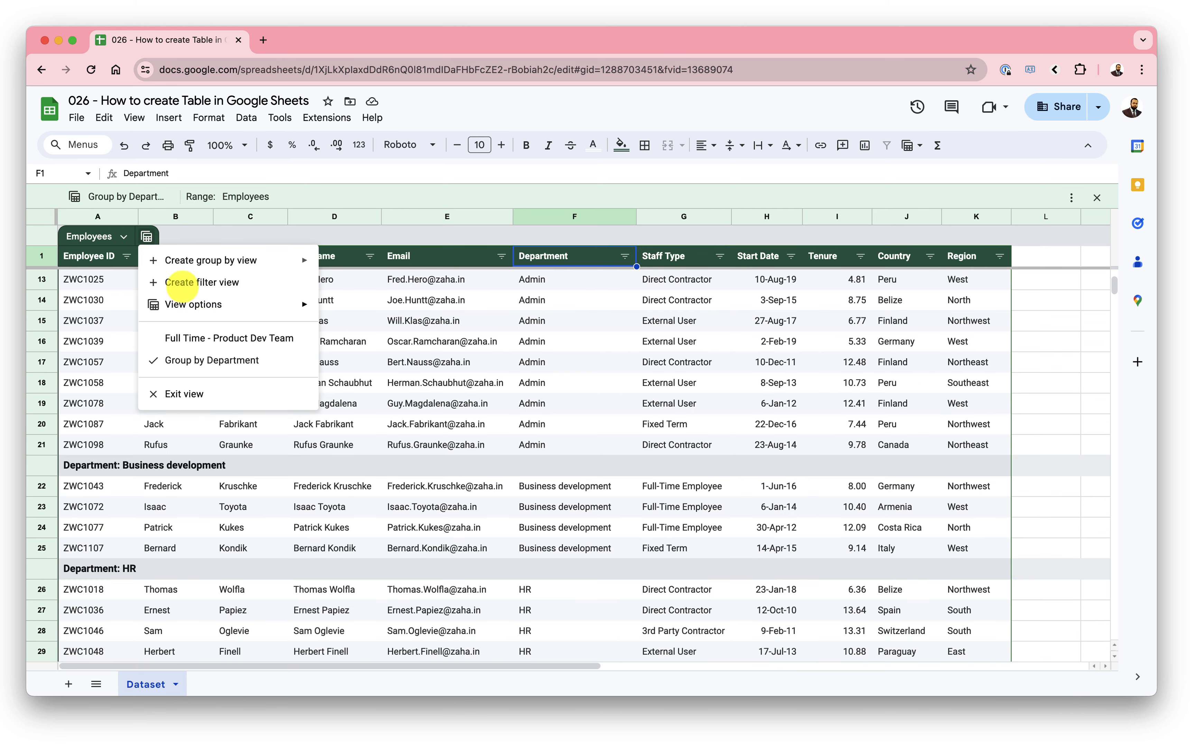
{"action": "left_click", "coordinate": [207, 339]}
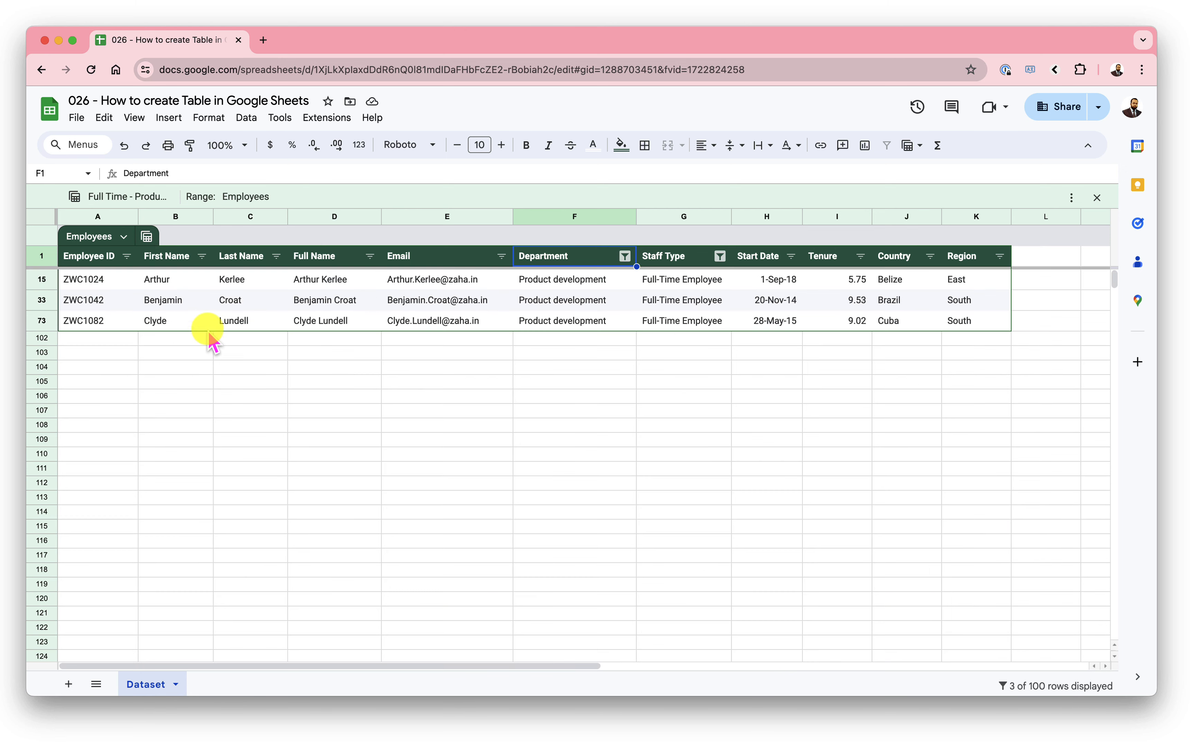
{"action": "left_click", "coordinate": [147, 236]}
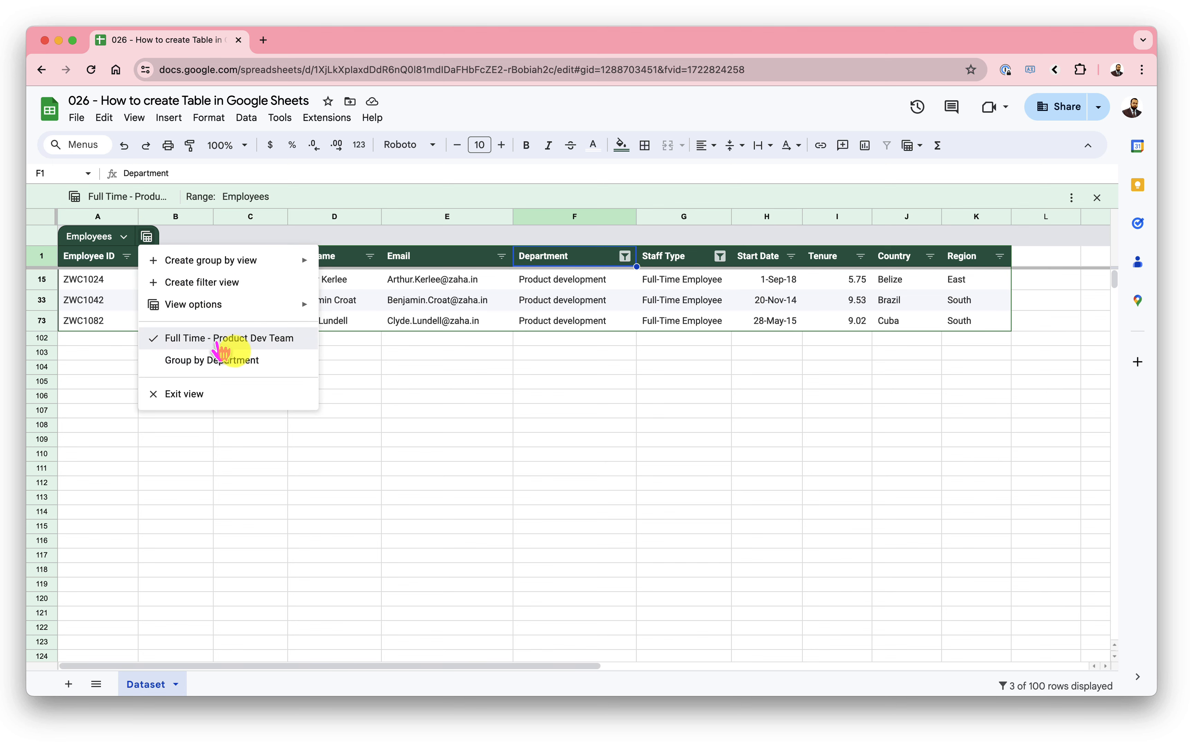
{"action": "left_click", "coordinate": [240, 361]}
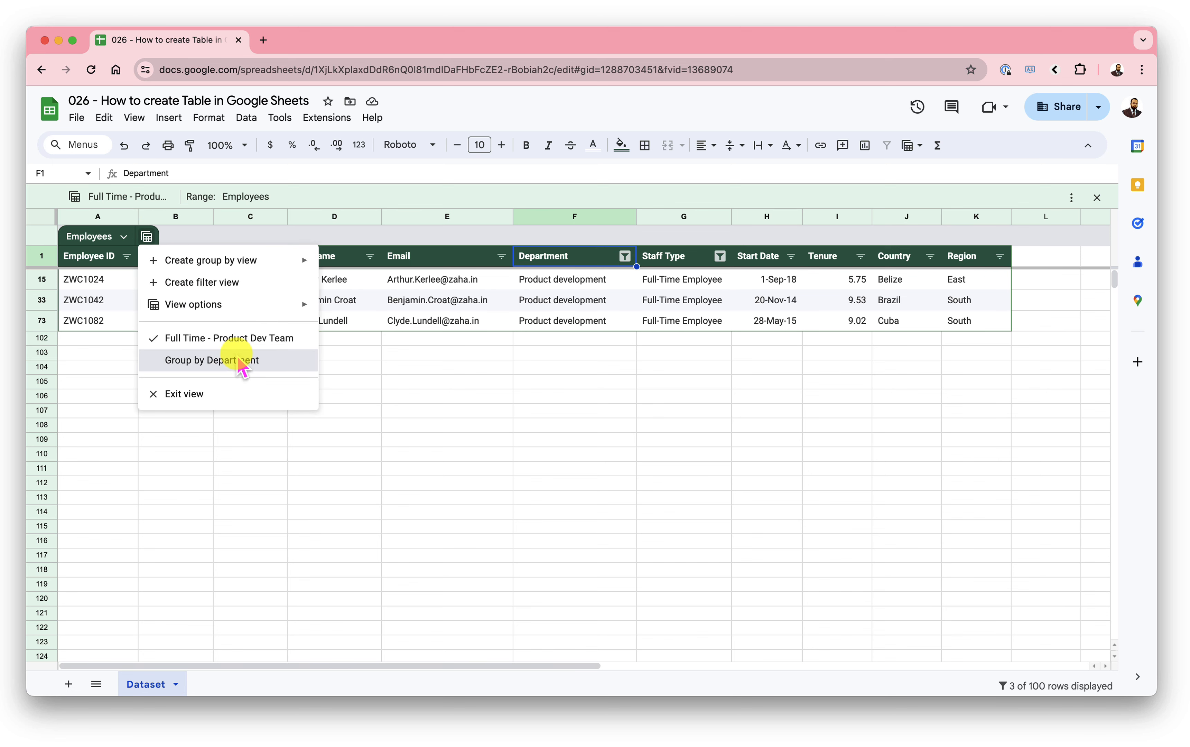
Review the view options of both saved views and exit the Full Time - Product Dev Team view.
{"action": "left_click", "coordinate": [147, 237]}
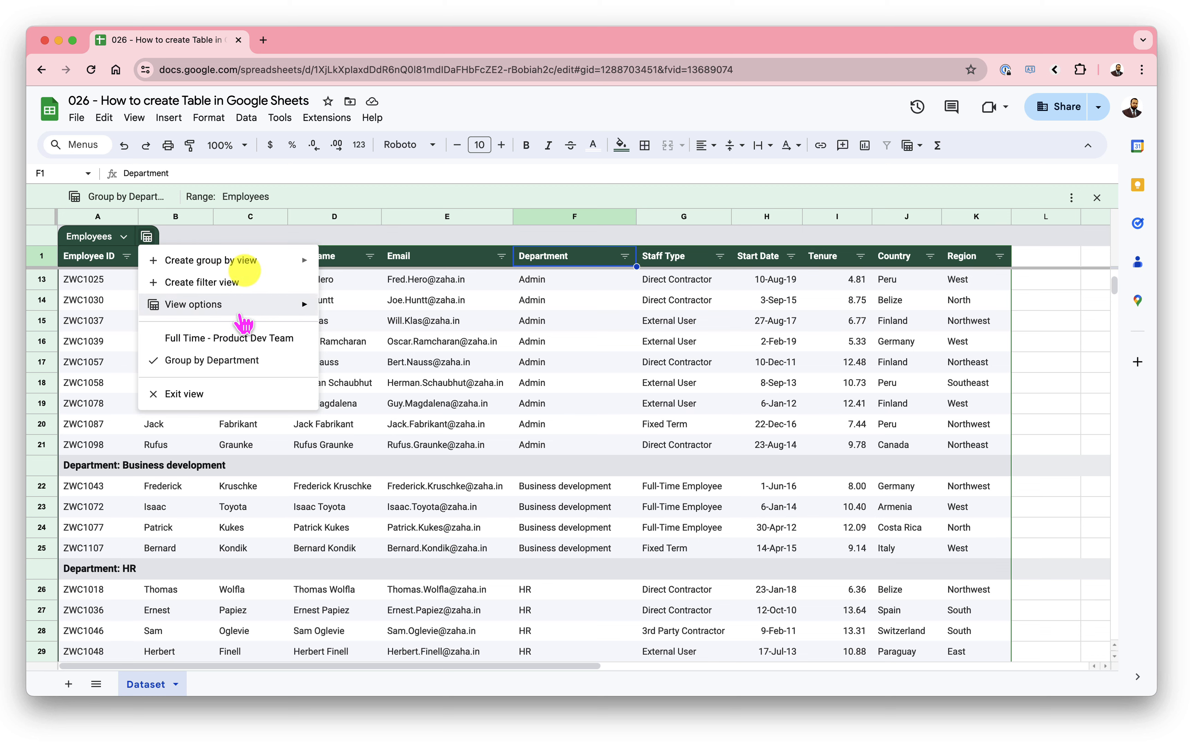
{"action": "mouse_move", "coordinate": [267, 305]}
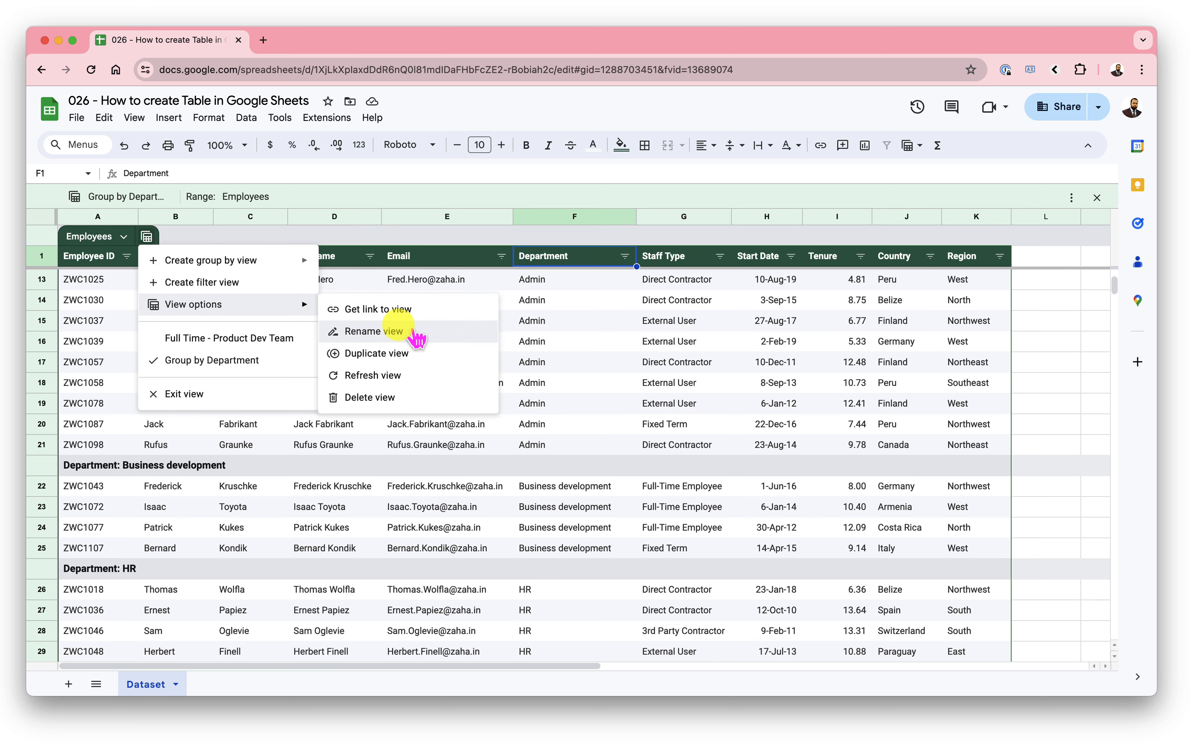
{"action": "left_click", "coordinate": [241, 341]}
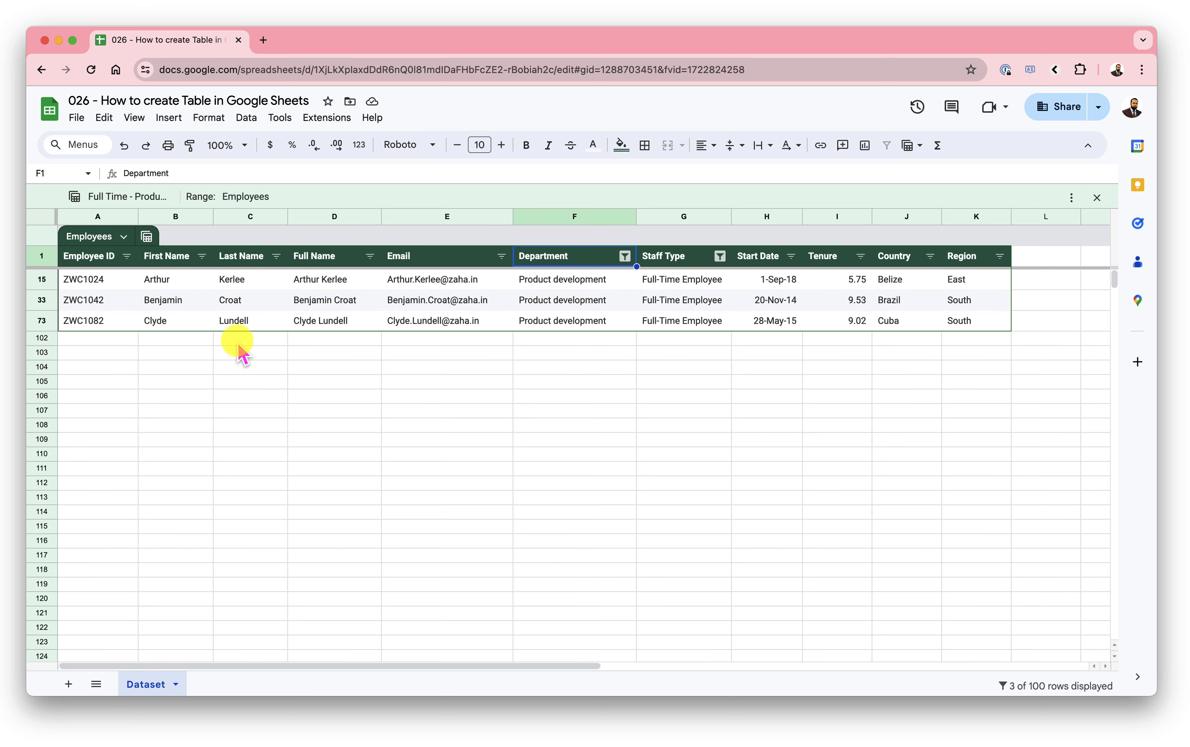
{"action": "left_click", "coordinate": [146, 236]}
{"action": "left_click", "coordinate": [224, 306]}
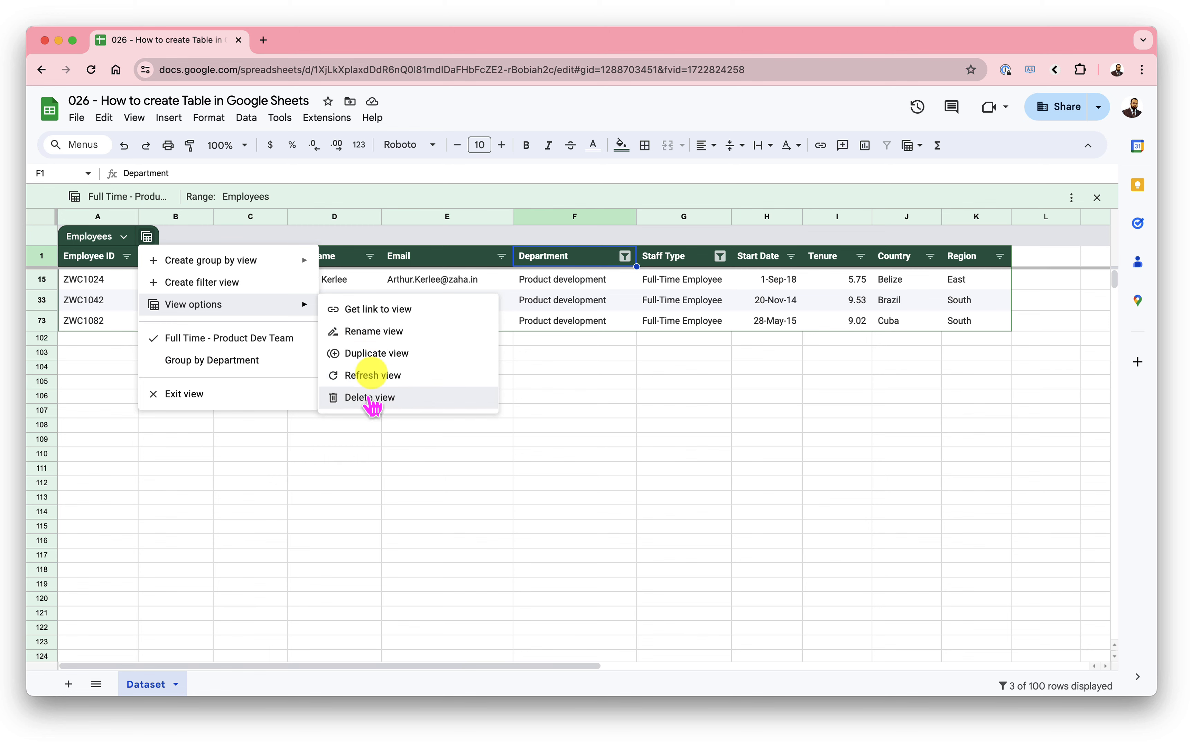
{"action": "left_click", "coordinate": [245, 394]}
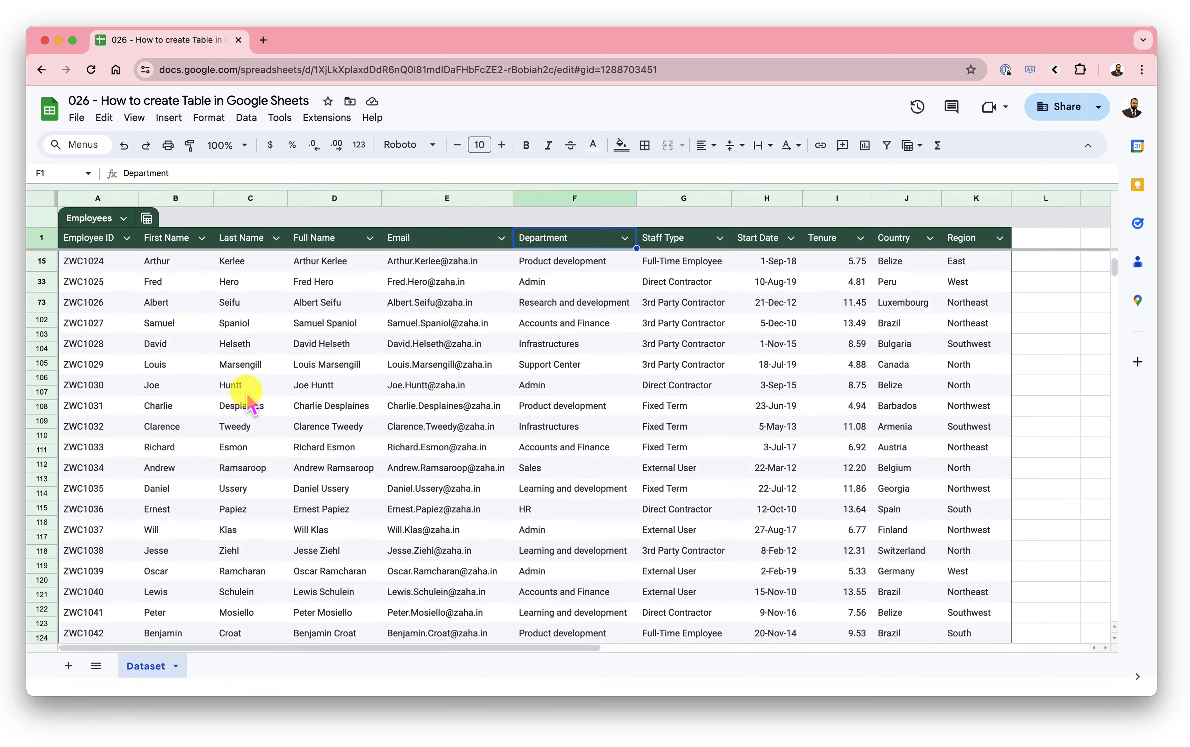
Reopen the saved Full Time - Product Dev Team view and delete it.
{"action": "left_click", "coordinate": [156, 217]}
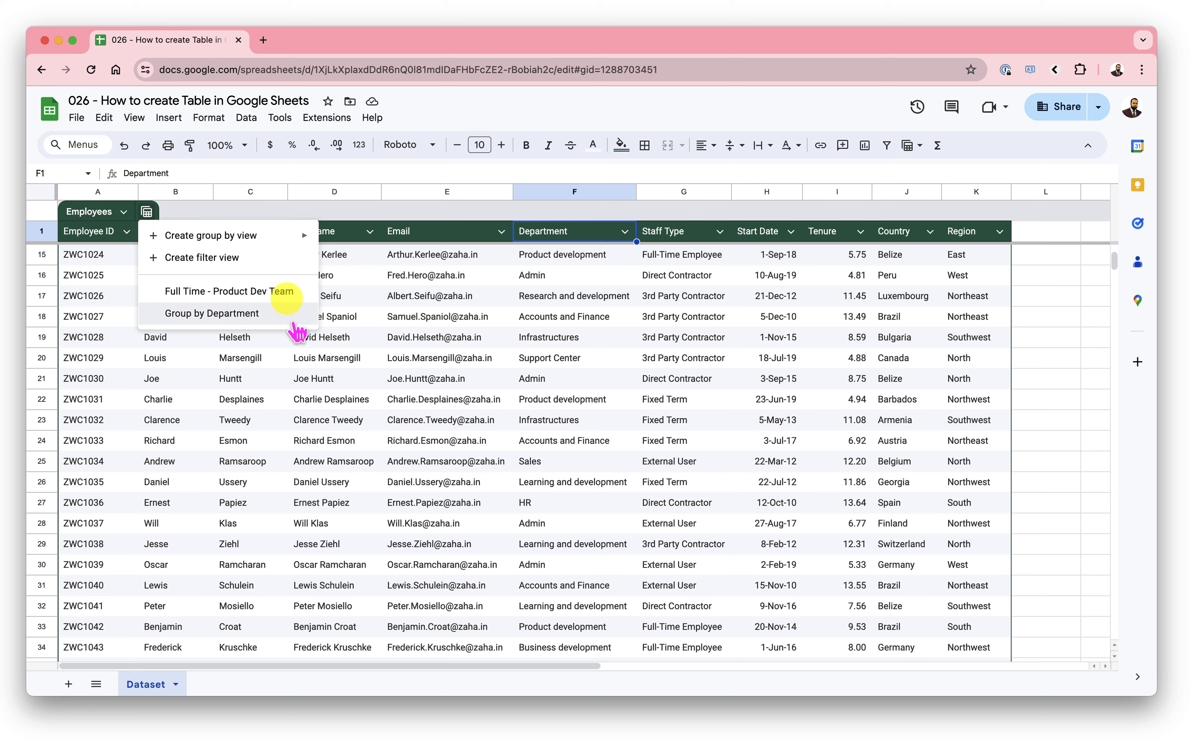
{"action": "left_click", "coordinate": [292, 307]}
{"action": "left_click", "coordinate": [150, 236]}
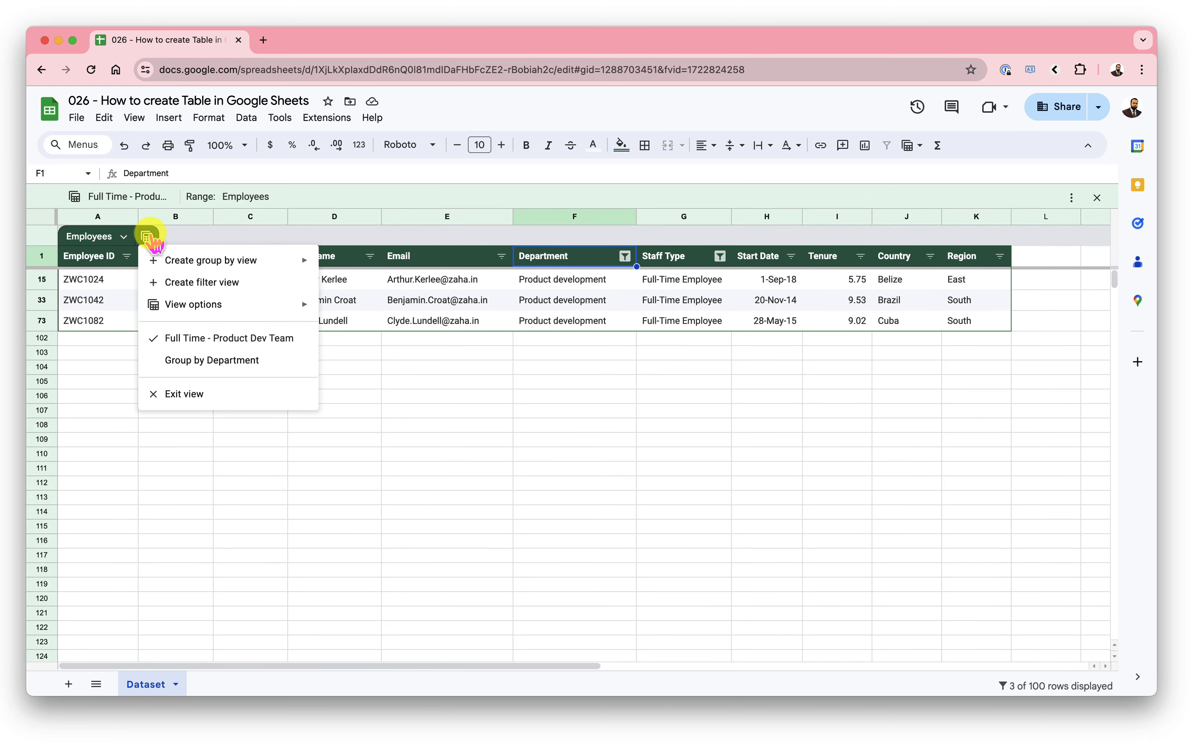
{"action": "mouse_move", "coordinate": [217, 304]}
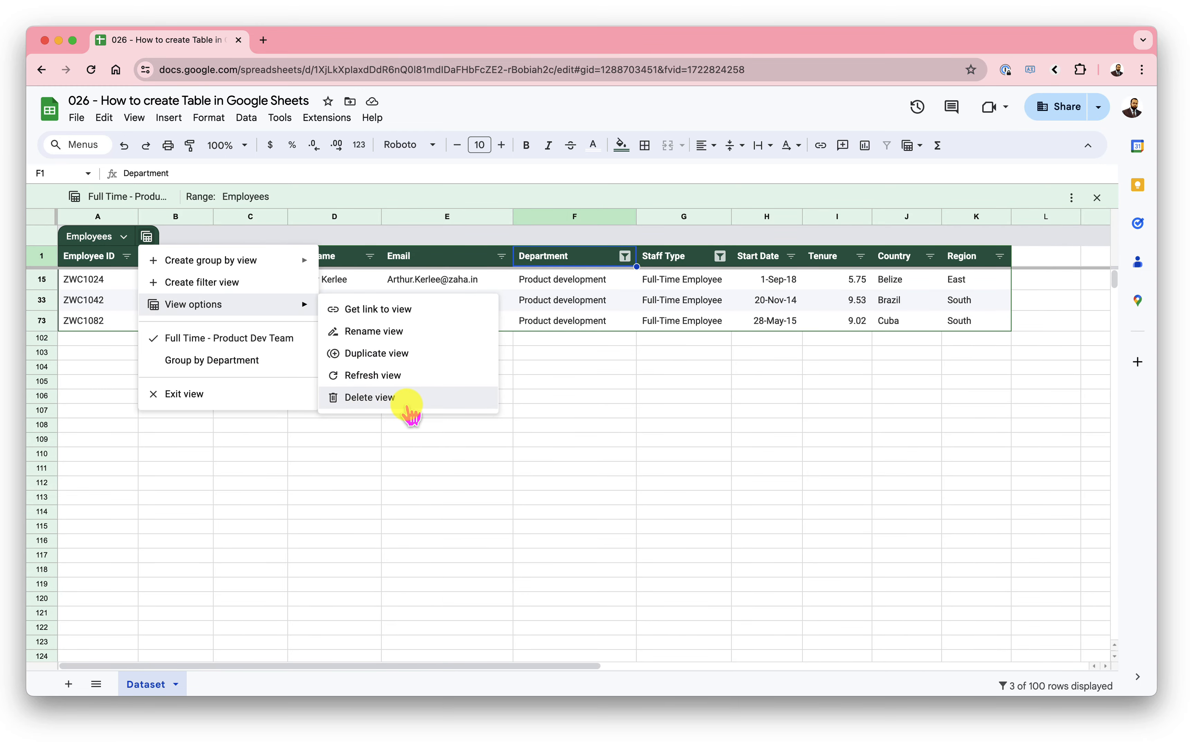
{"action": "left_click", "coordinate": [369, 397]}
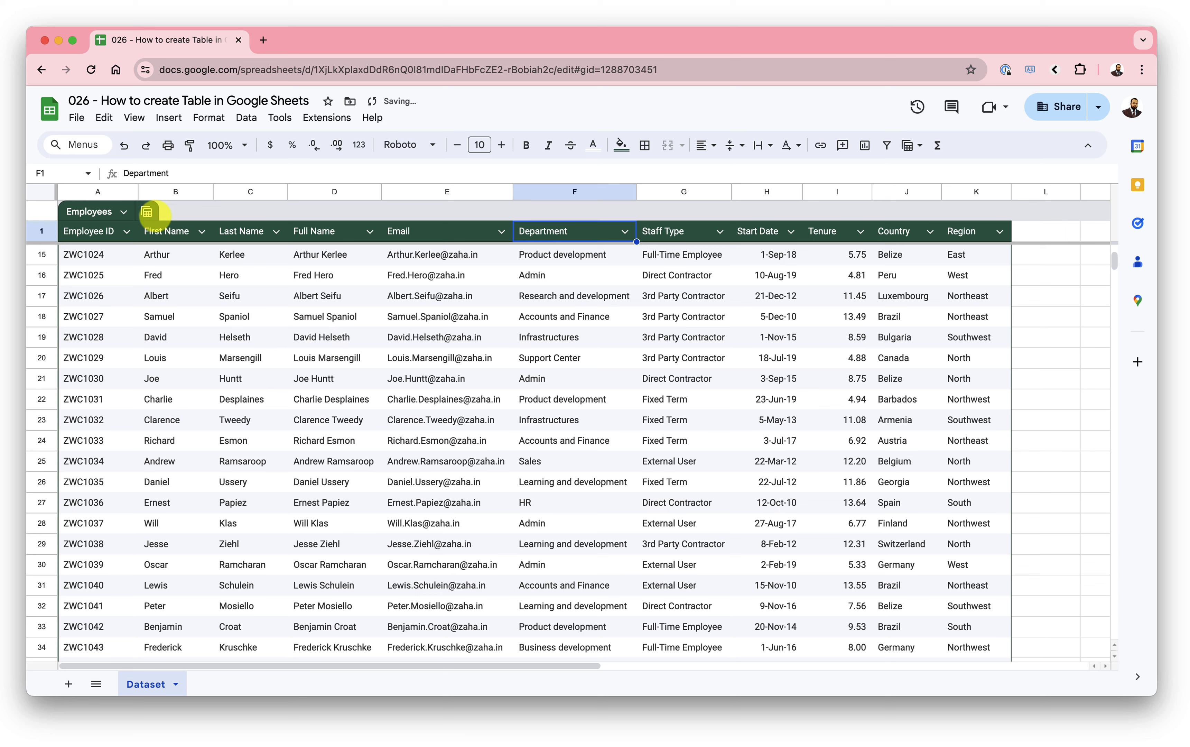
Check which saved views the Employees table still lists and return to cell F21 in the Department column.
{"action": "left_click", "coordinate": [147, 212]}
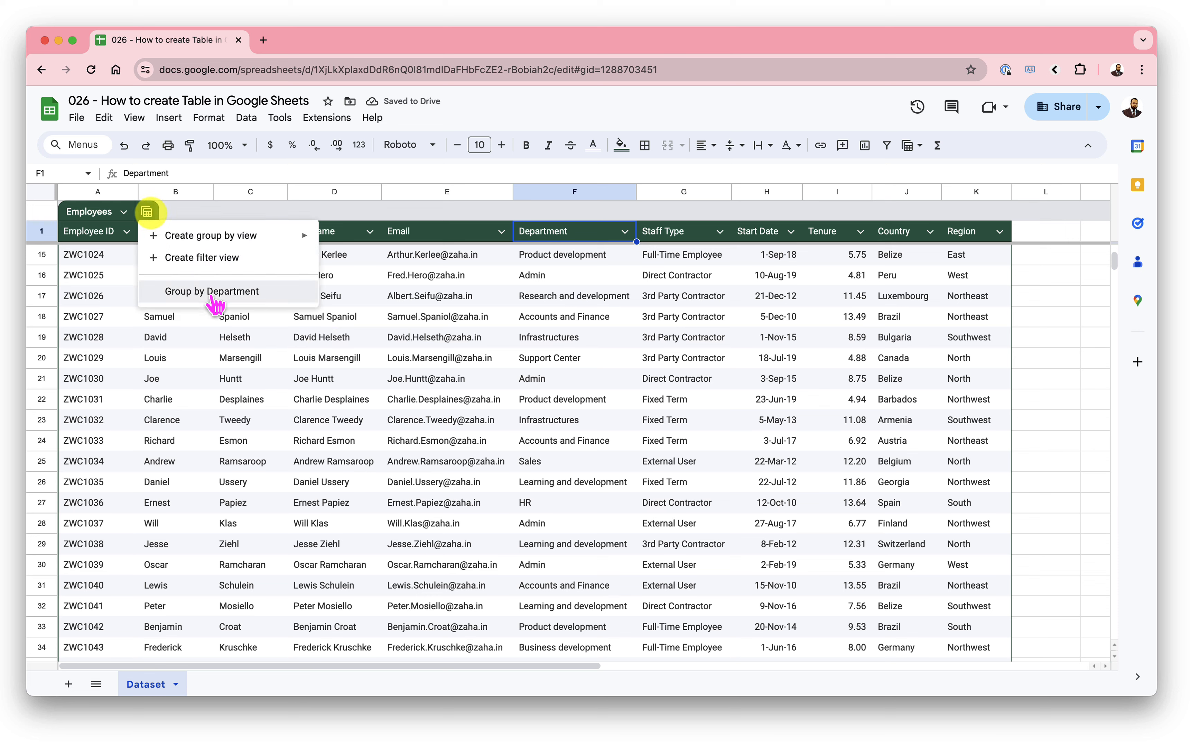
{"action": "left_click", "coordinate": [232, 295]}
{"action": "left_click", "coordinate": [536, 379]}
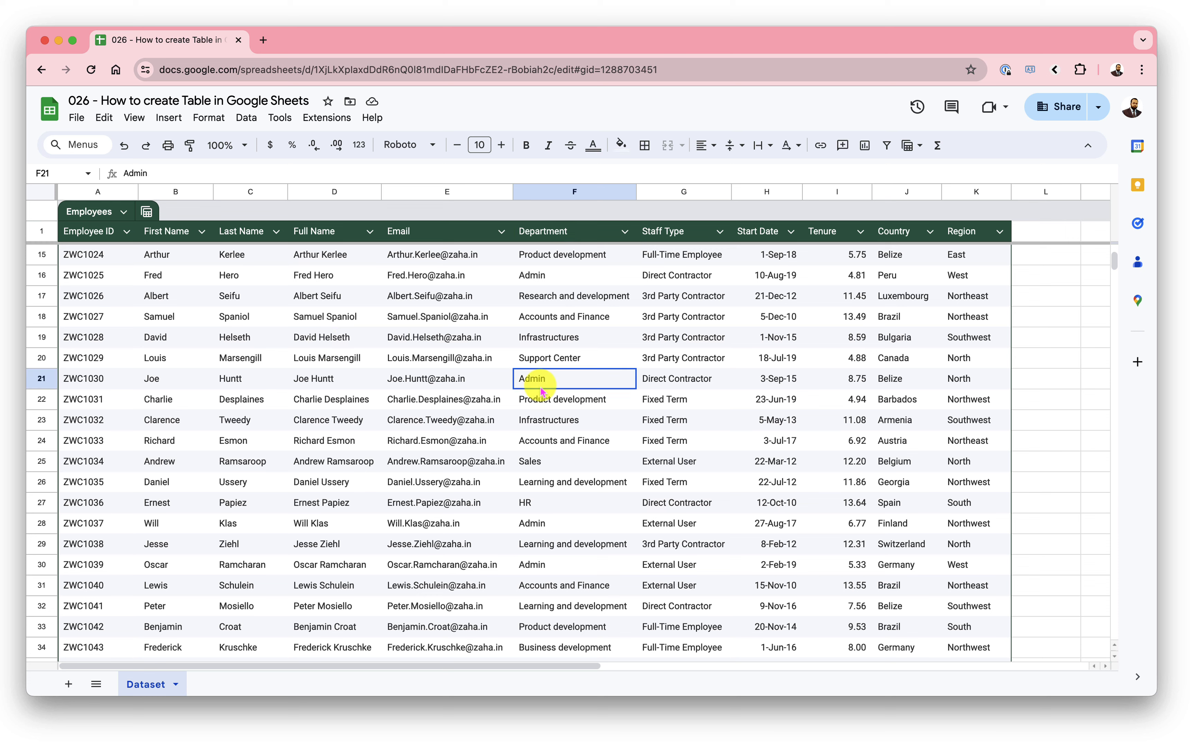